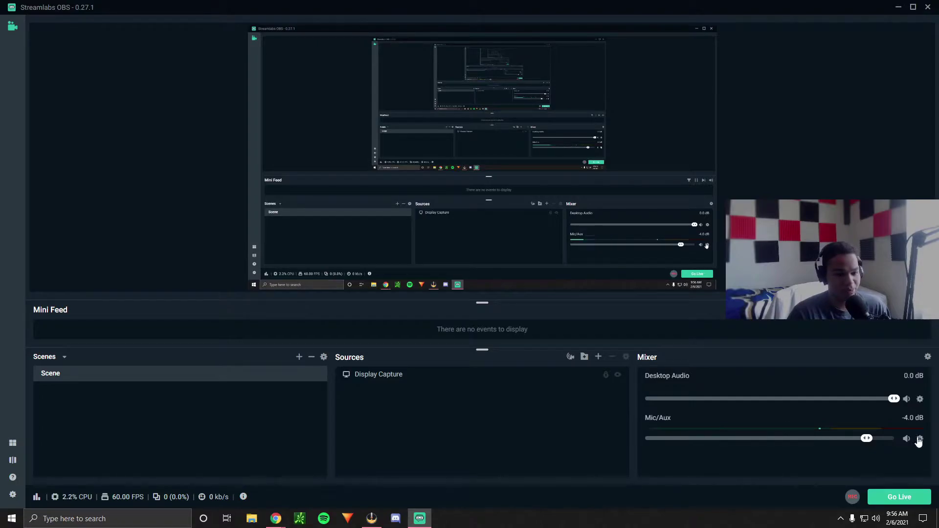
Disable the Noise Suppression, Gain, Noise Gate and Compressor filters on the Mic/Aux source and close its filter window.
{"action": "left_click", "coordinate": [920, 440]}
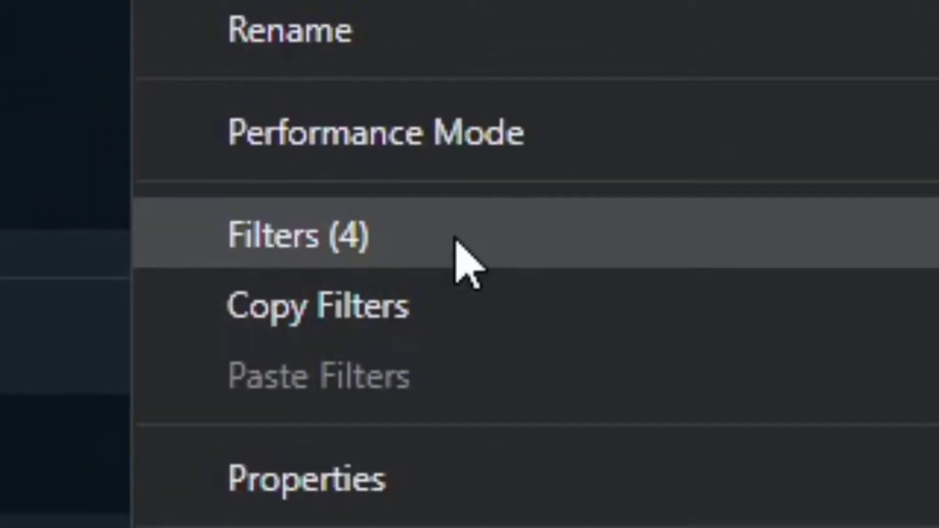
{"action": "left_click", "coordinate": [415, 141]}
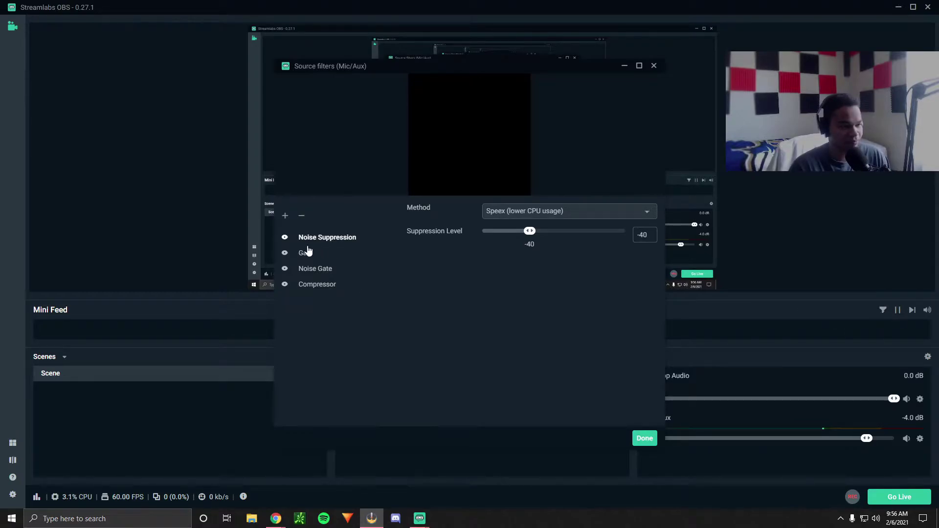
{"action": "left_click", "coordinate": [285, 237]}
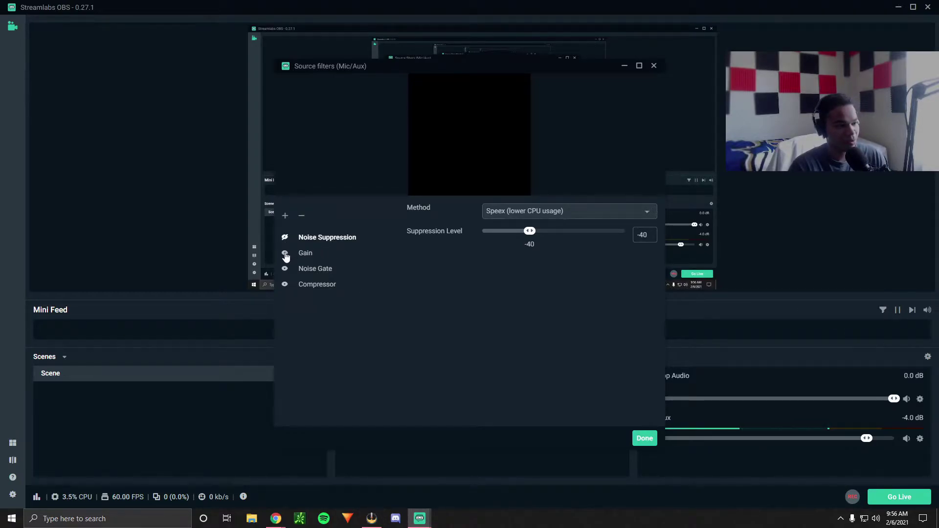
{"action": "left_click", "coordinate": [285, 253]}
{"action": "left_click", "coordinate": [285, 269]}
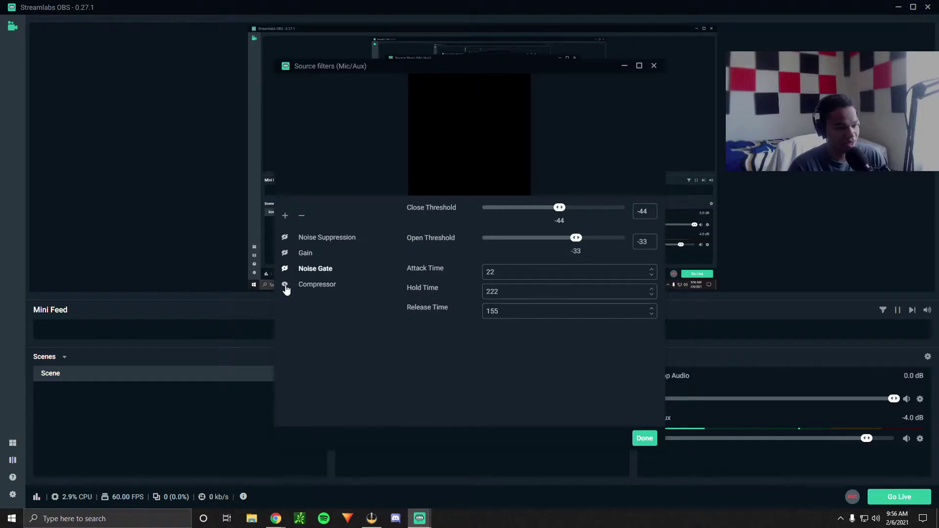
{"action": "left_click", "coordinate": [285, 284]}
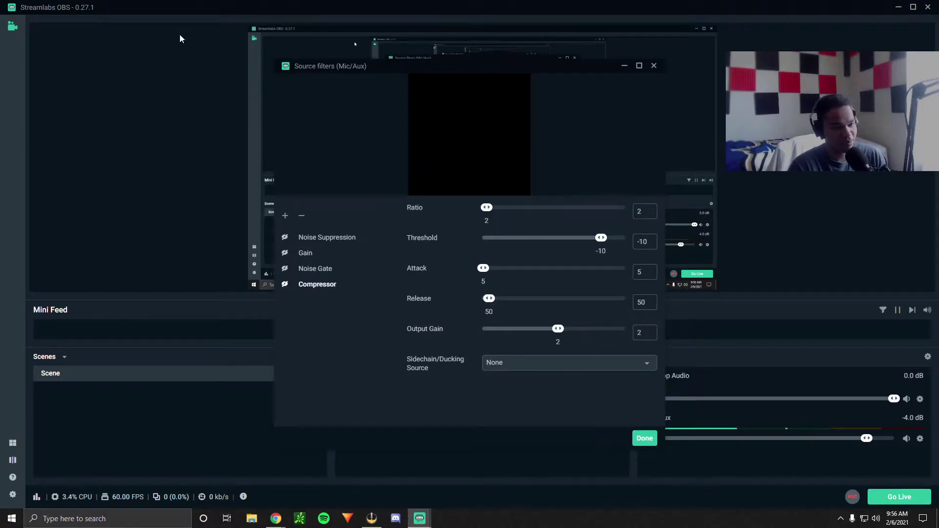
{"action": "left_click", "coordinate": [643, 439]}
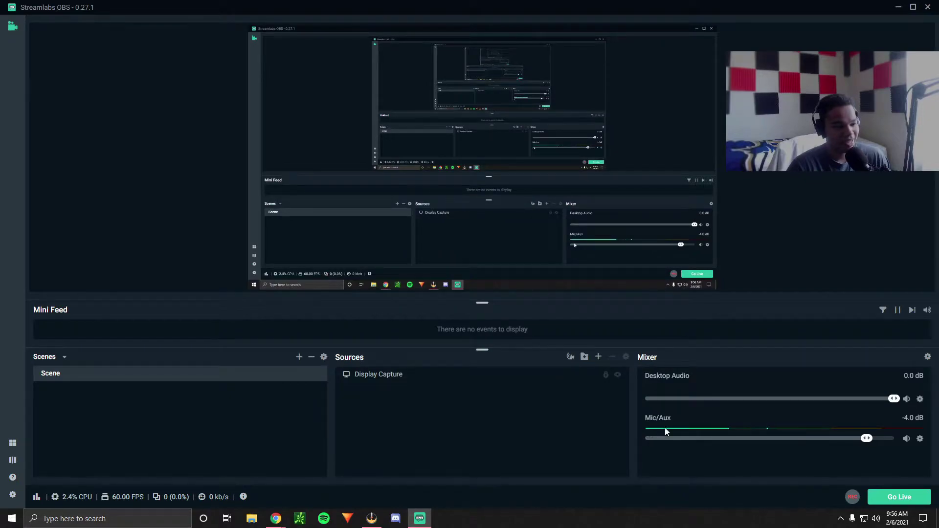
Record a short test clip of the microphone with no filters active.
{"action": "left_click", "coordinate": [852, 497]}
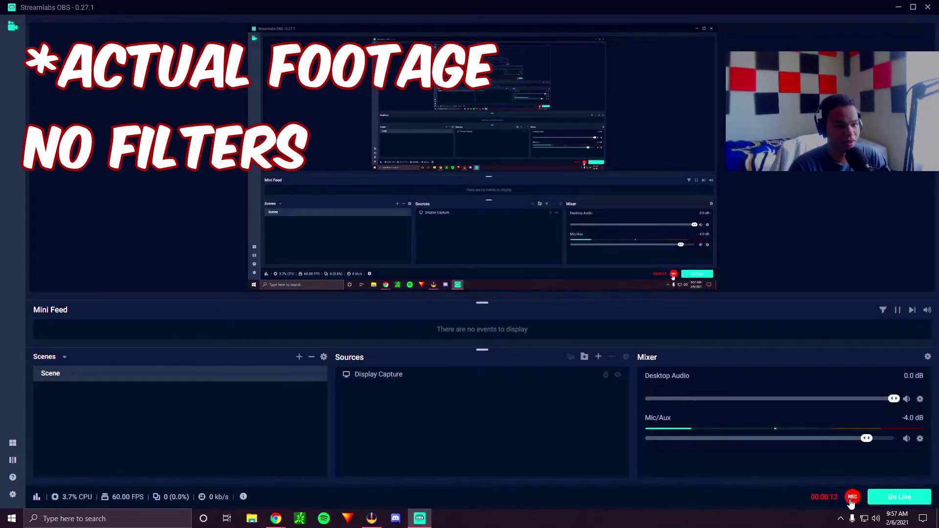
{"action": "left_click", "coordinate": [851, 501]}
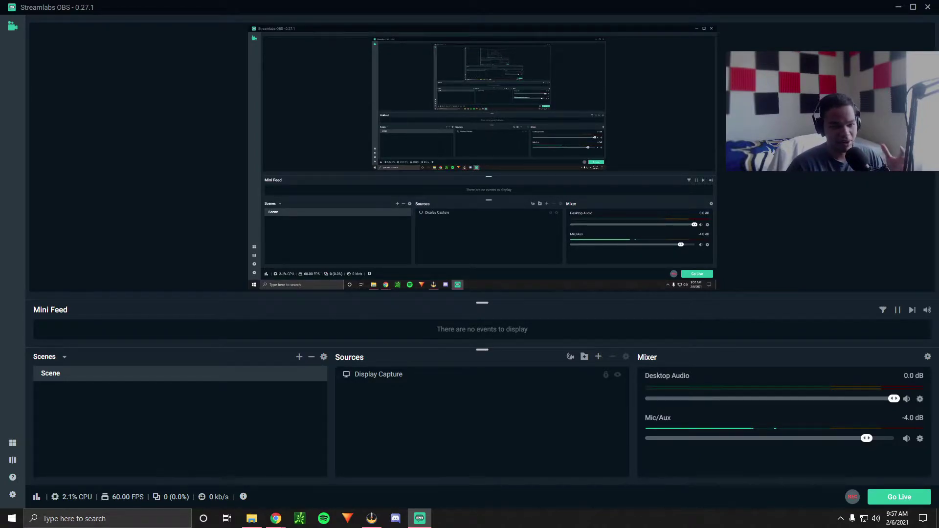
Examine the filter types that can be added to the Mic/Aux source, without adding one.
{"action": "left_click", "coordinate": [920, 440]}
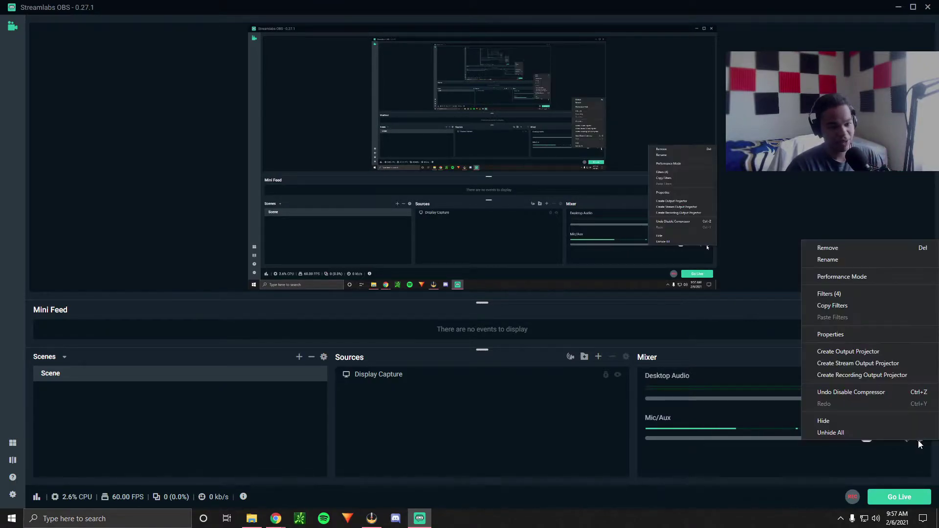
{"action": "left_click", "coordinate": [872, 295]}
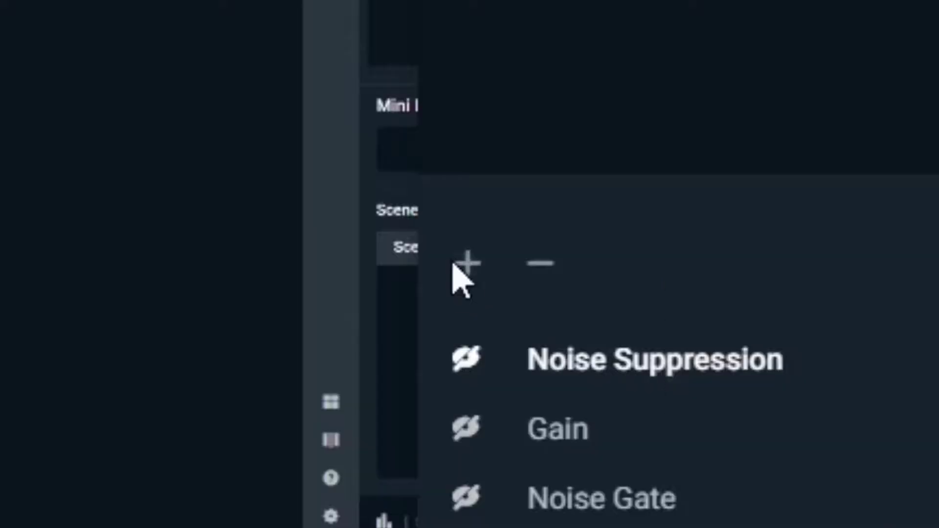
{"action": "left_click", "coordinate": [285, 215]}
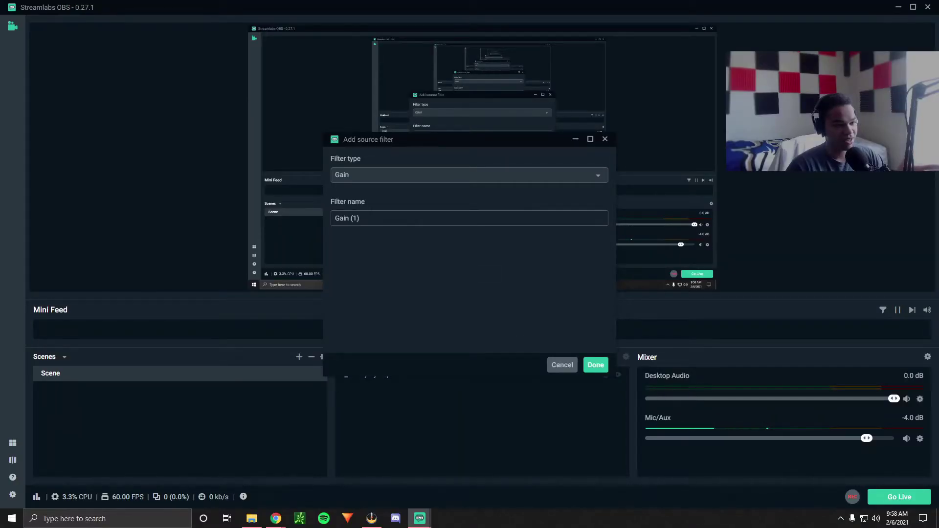
{"action": "left_click", "coordinate": [392, 174]}
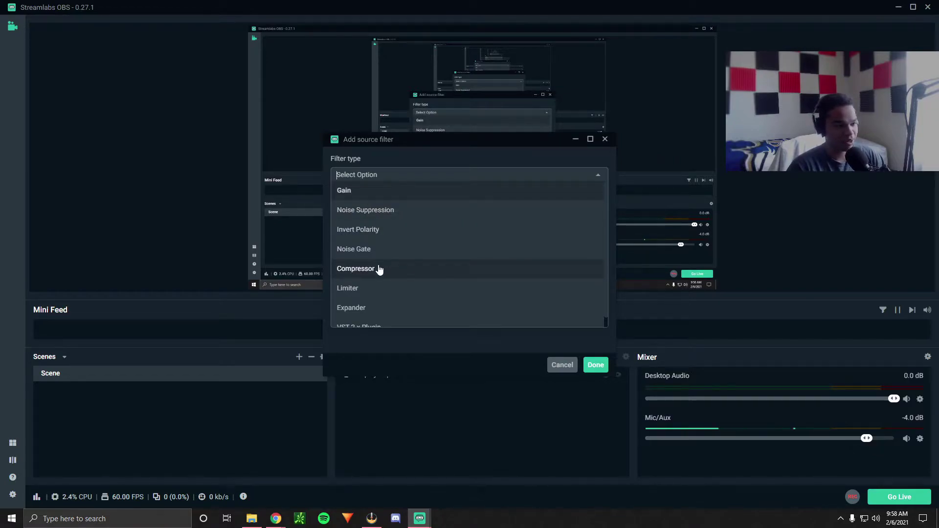
{"action": "scroll", "coordinate": [381, 278], "scroll_direction": "down", "scroll_amount": 1}
{"action": "left_click", "coordinate": [558, 365]}
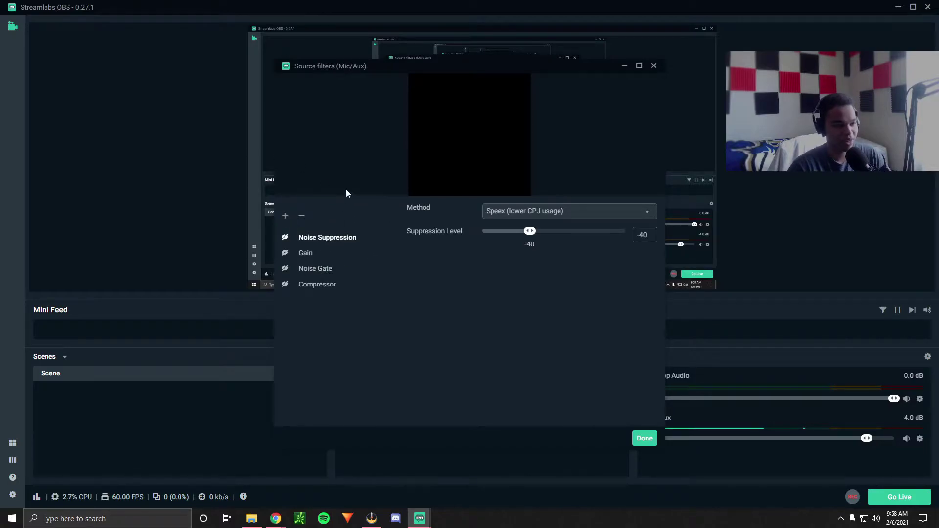
{"action": "left_click", "coordinate": [286, 216]}
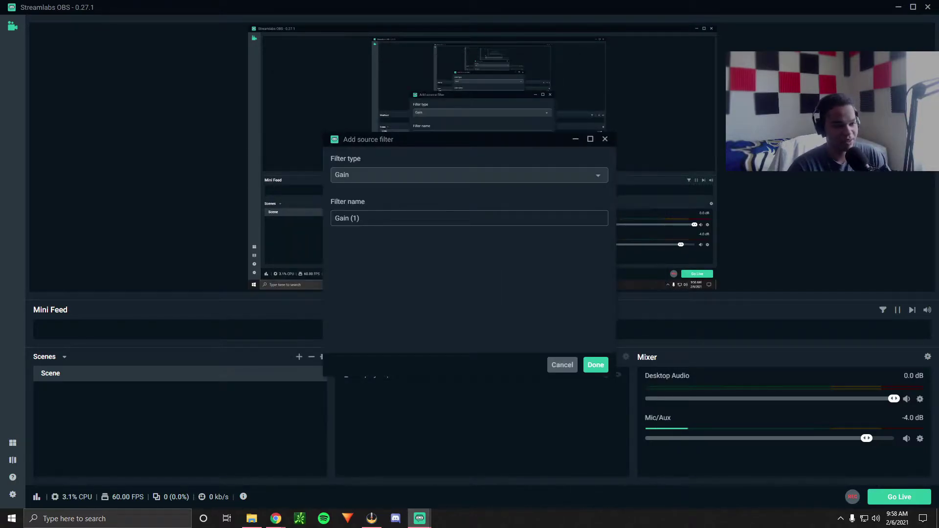
{"action": "left_click", "coordinate": [473, 171]}
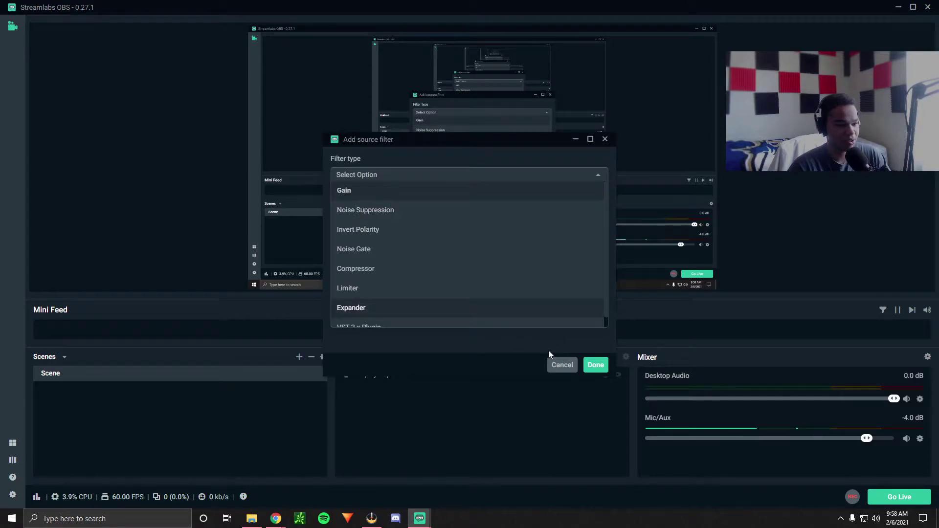
{"action": "left_click", "coordinate": [560, 365]}
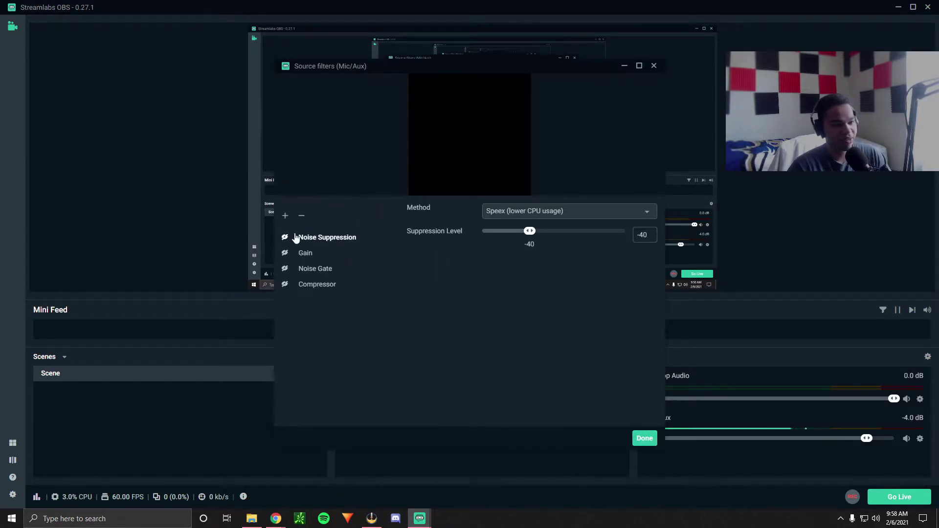
Enable the Noise Suppression filter on the Mic/Aux source and close the filter window.
{"action": "left_click_drag", "start_coordinate": [556, 67], "coordinate": [448, 65]}
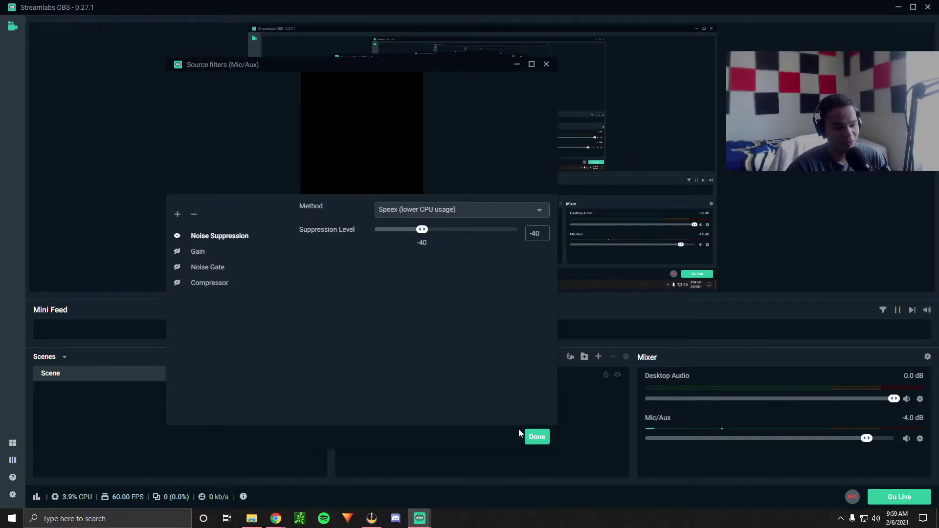
{"action": "left_click", "coordinate": [536, 437]}
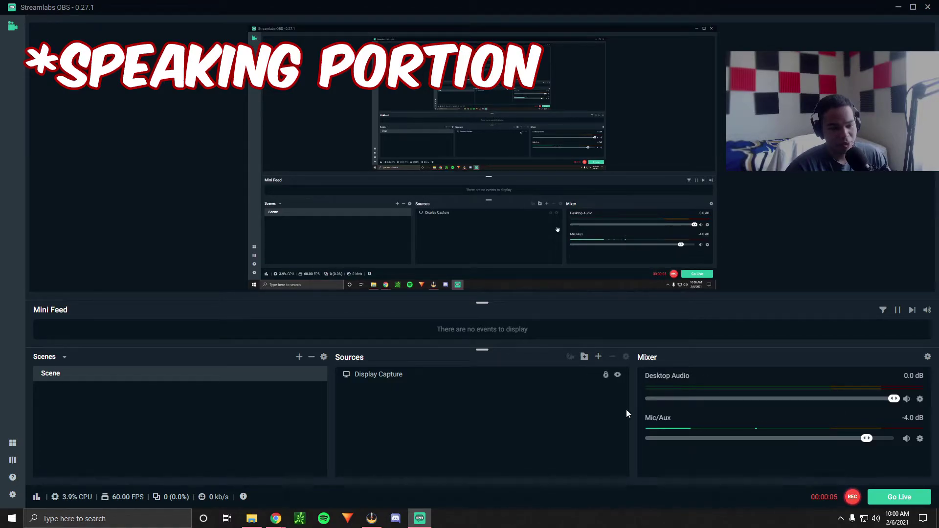
Check the Mic/Aux source's Noise Suppression settings while the test recording runs, and close the filter window.
{"action": "left_click", "coordinate": [919, 439]}
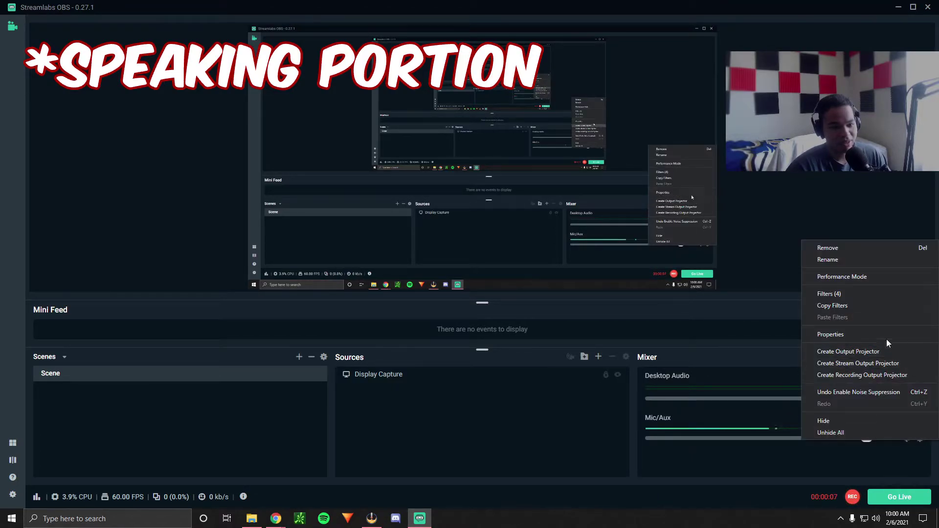
{"action": "left_click", "coordinate": [869, 293]}
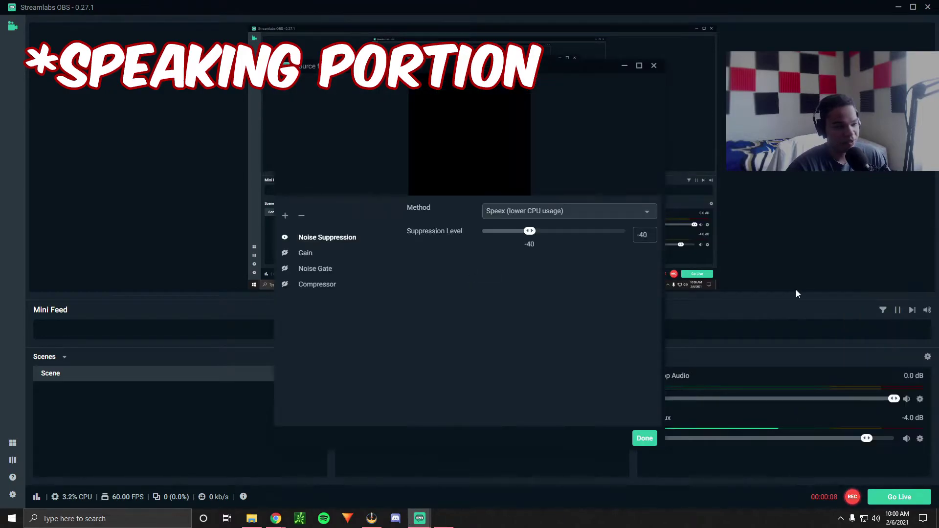
{"action": "left_click", "coordinate": [642, 438]}
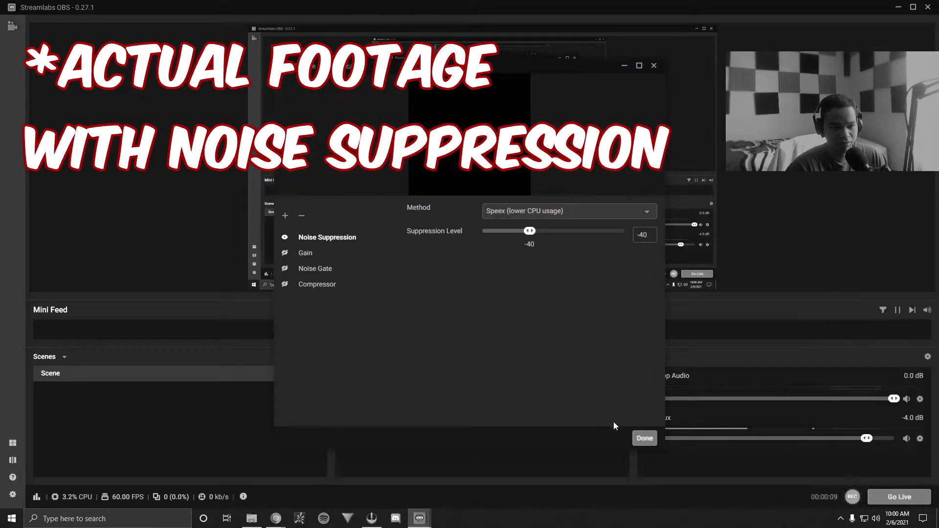
{"action": "left_click", "coordinate": [644, 438]}
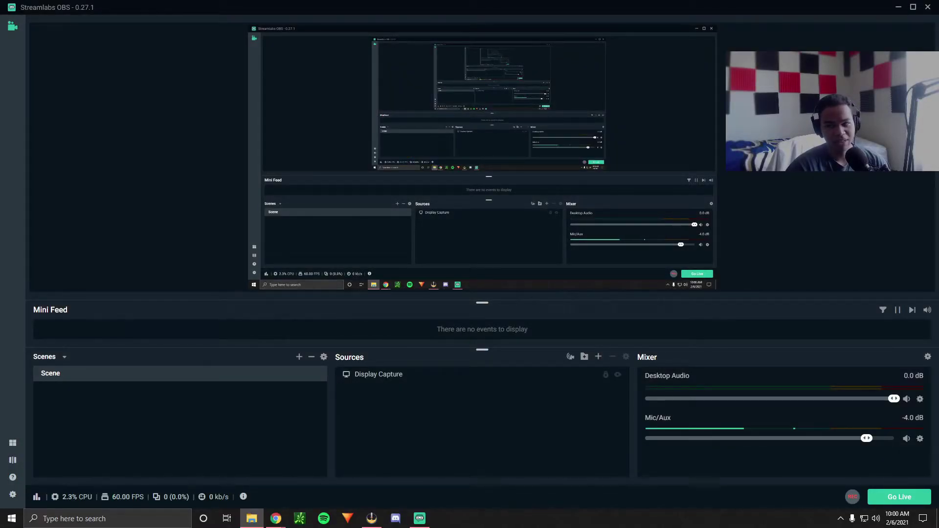
Reopen the Mic/Aux filters, display the Gain filter's settings and shift the window clear of the mixer.
{"action": "right_click", "coordinate": [892, 416]}
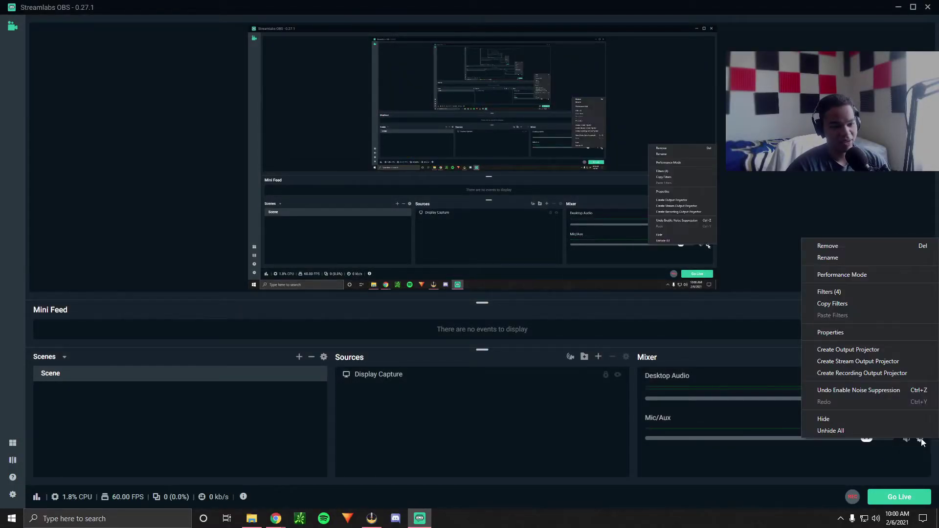
{"action": "left_click", "coordinate": [870, 291]}
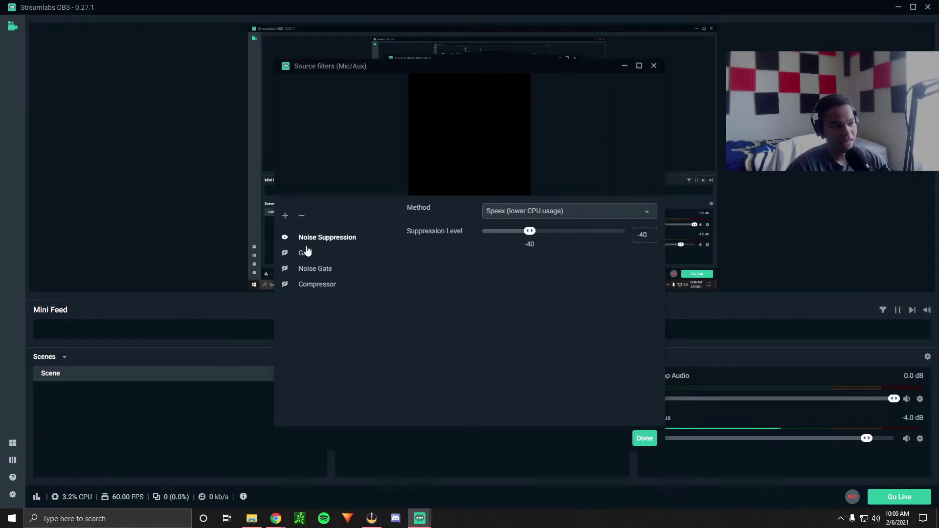
{"action": "left_click", "coordinate": [308, 254]}
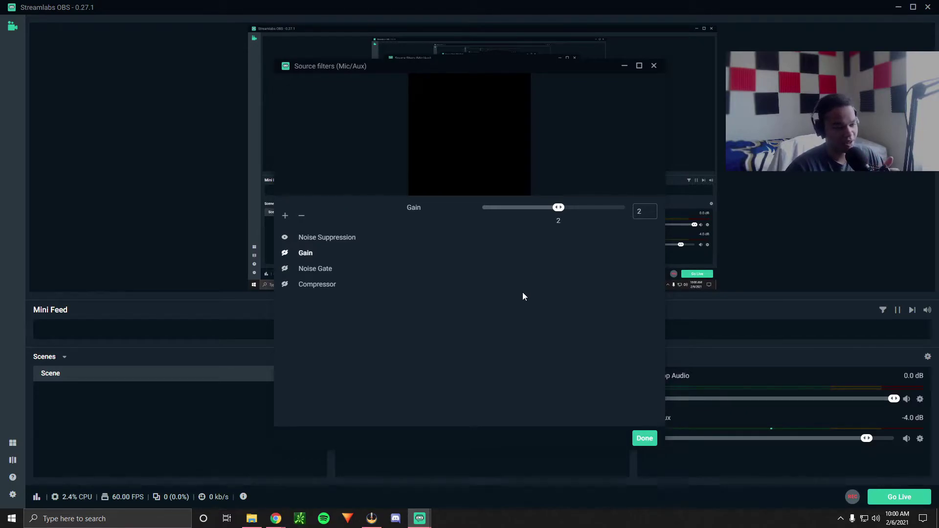
{"action": "left_click_drag", "start_coordinate": [483, 66], "coordinate": [332, 80]}
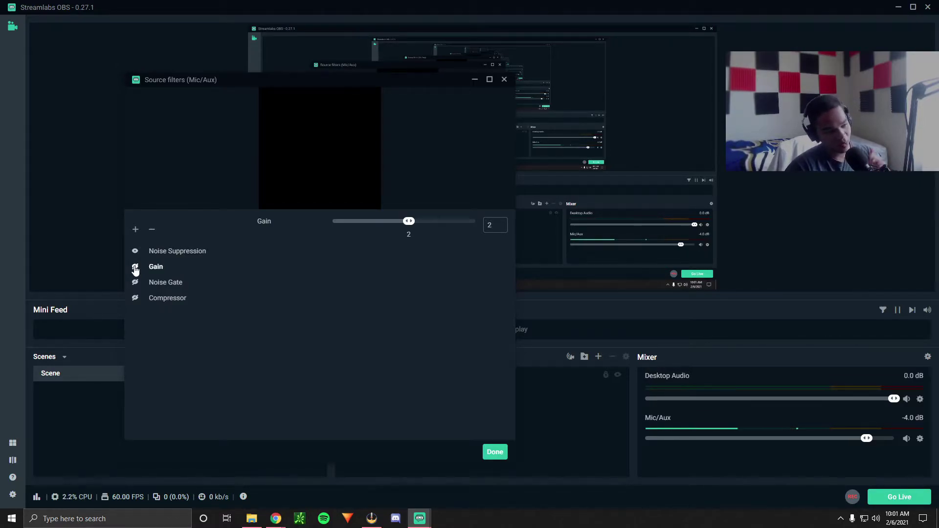
Look through the filter types offered for a new Mic/Aux filter and cancel the addition.
{"action": "left_click", "coordinate": [135, 231]}
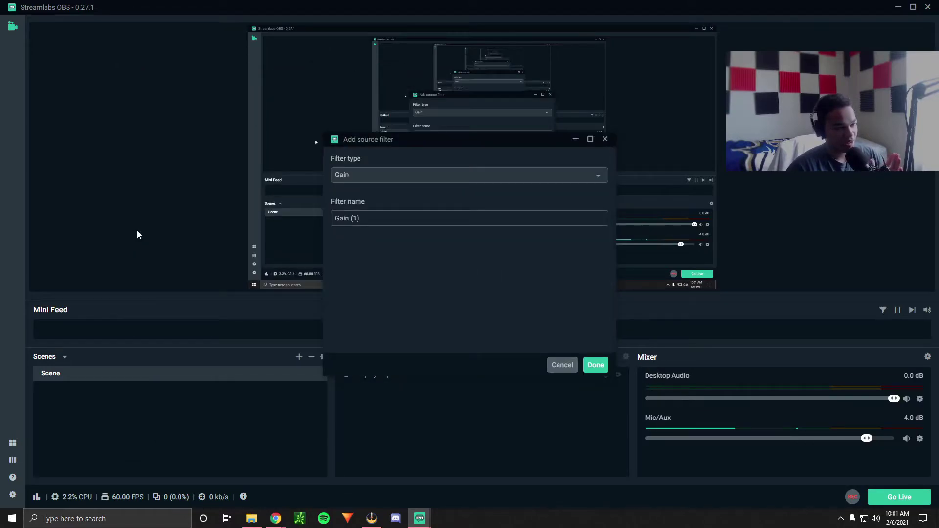
{"action": "left_click", "coordinate": [386, 176]}
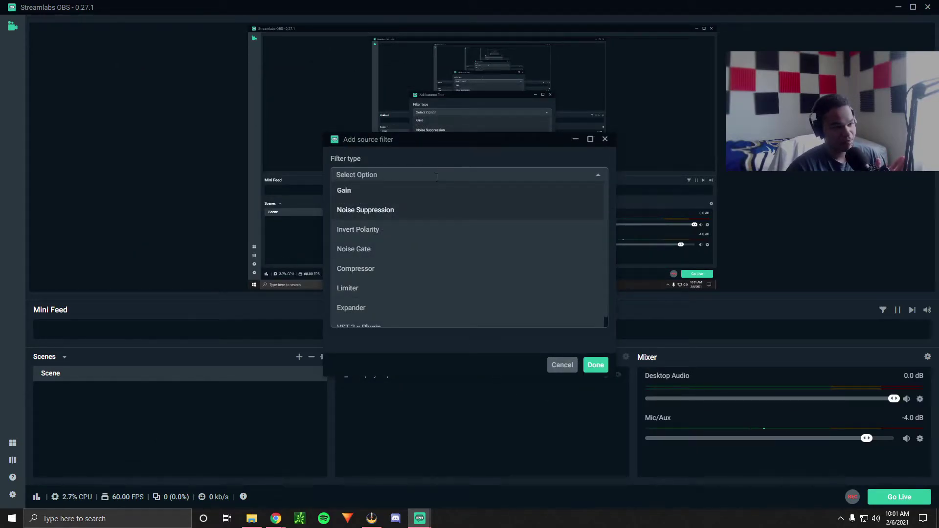
{"action": "left_click", "coordinate": [537, 330]}
{"action": "left_click", "coordinate": [561, 367]}
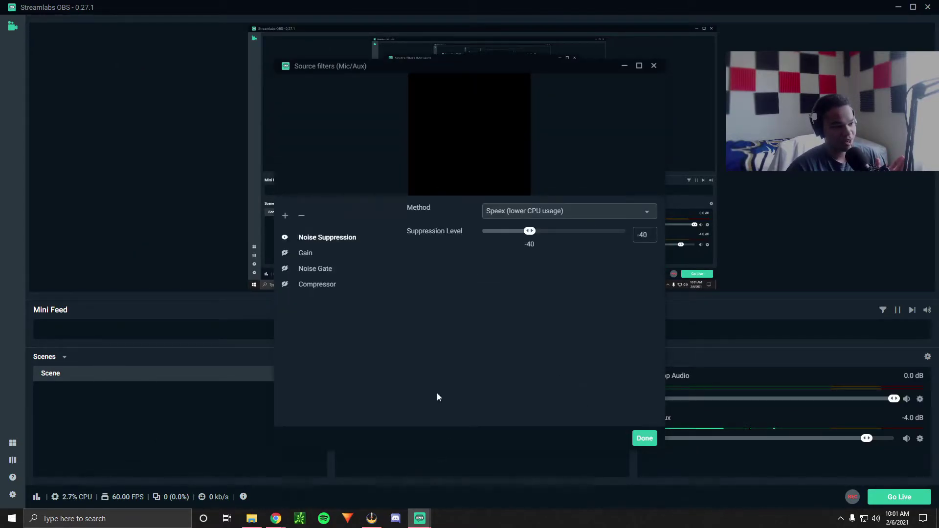
Enable the Gain filter on the Mic/Aux source and close the filter window.
{"action": "left_click", "coordinate": [285, 253]}
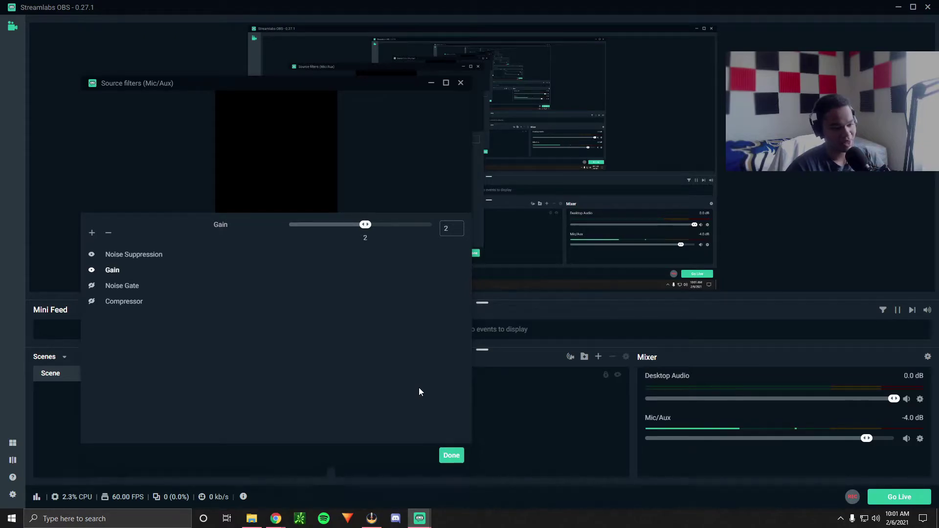
{"action": "left_click", "coordinate": [452, 456]}
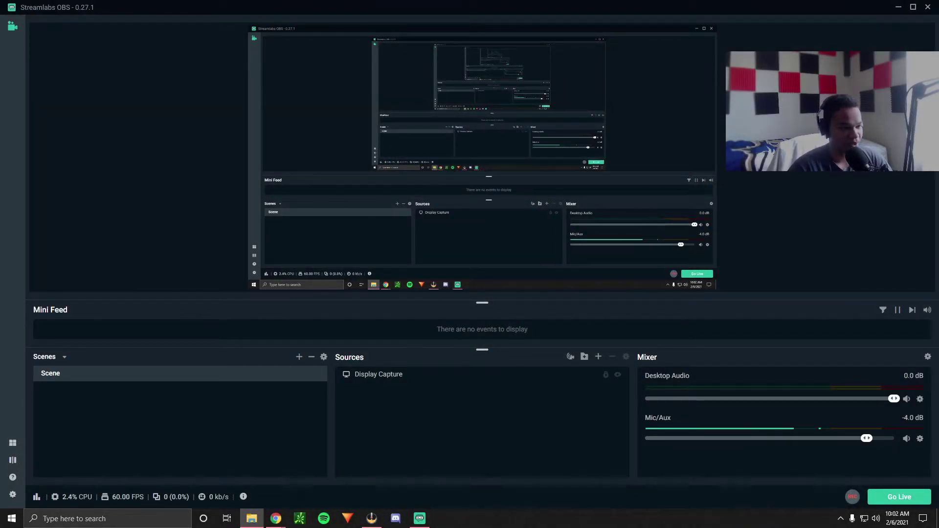
Return to Streamlabs OBS and display the Noise Gate settings in the Mic/Aux source's filters.
{"action": "key", "text": "alt+Tab"}
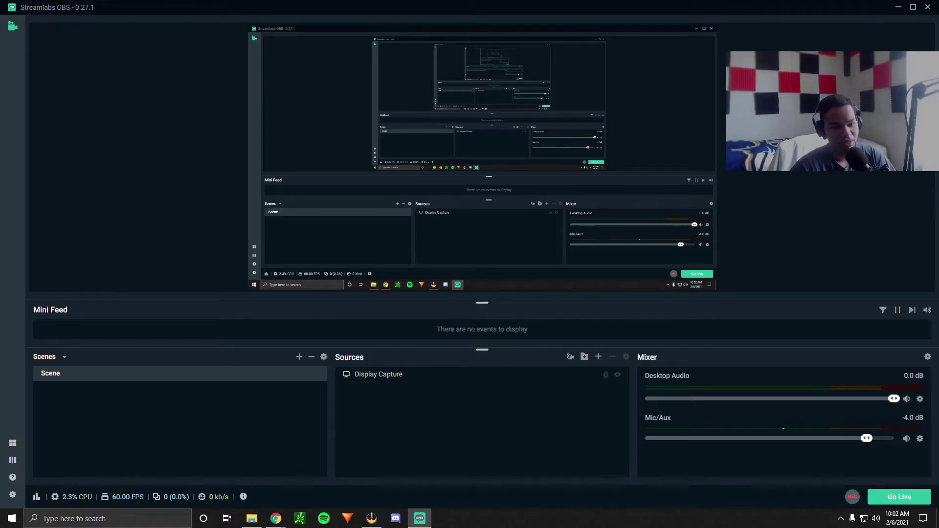
{"action": "right_click", "coordinate": [912, 442]}
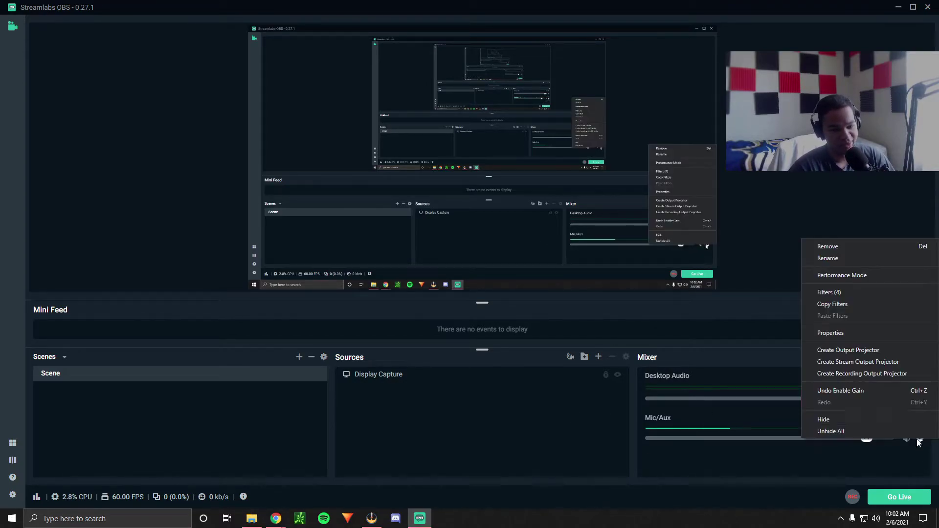
{"action": "left_click", "coordinate": [874, 295]}
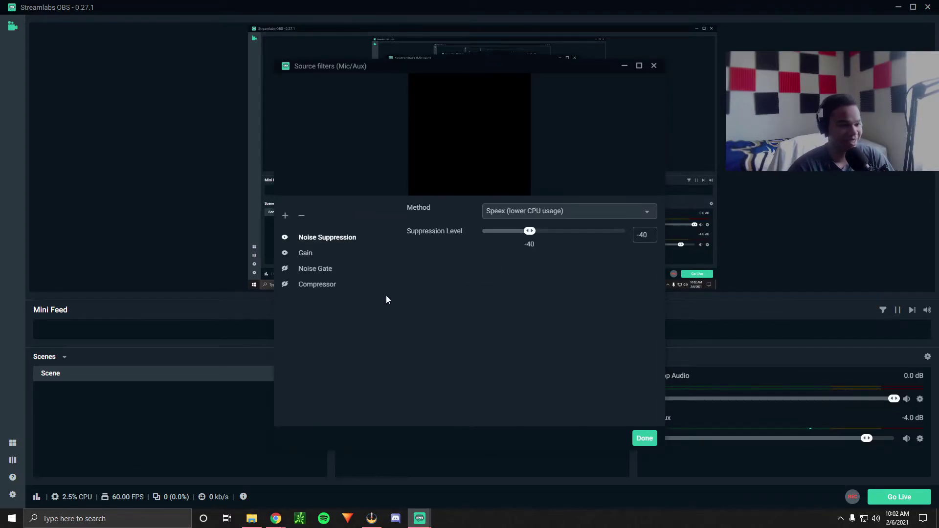
{"action": "left_click", "coordinate": [328, 272]}
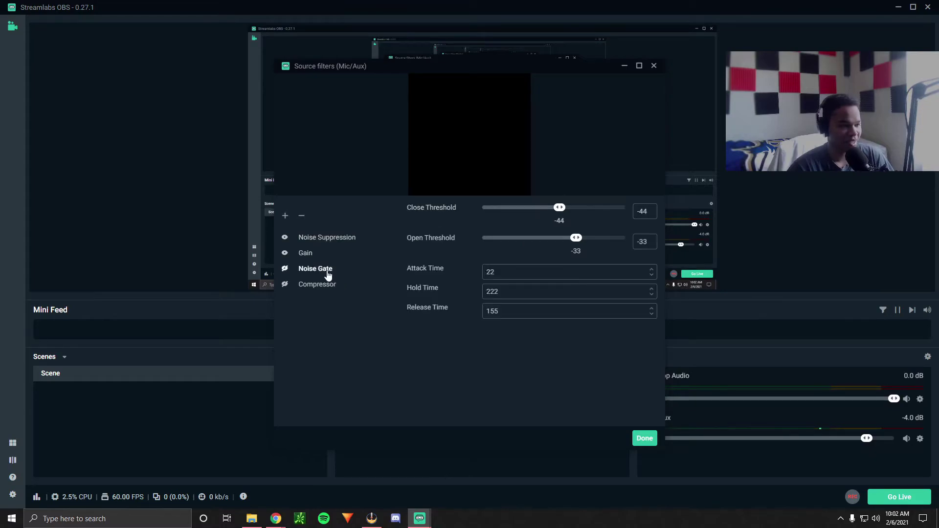
Start adding a new Noise Gate filter to the Mic/Aux source and cancel the addition.
{"action": "left_click", "coordinate": [285, 216]}
{"action": "left_click", "coordinate": [410, 181]}
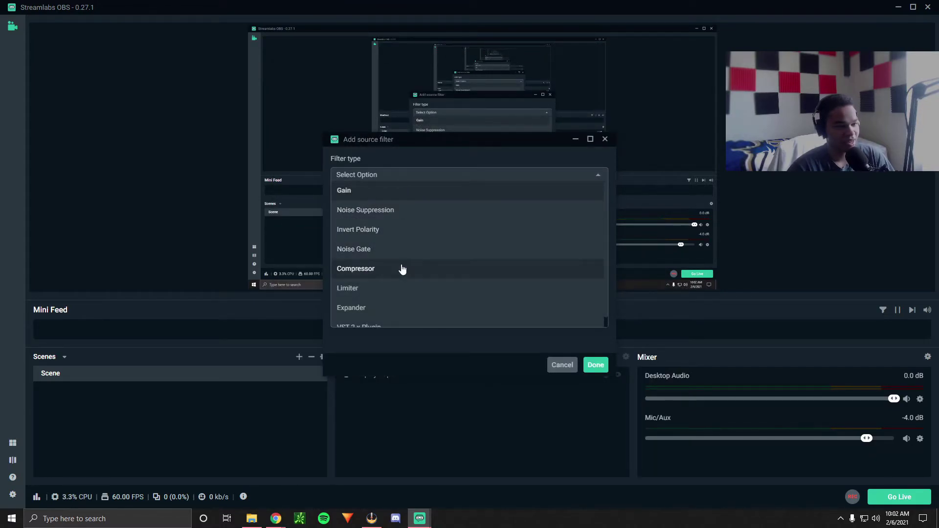
{"action": "left_click", "coordinate": [415, 251]}
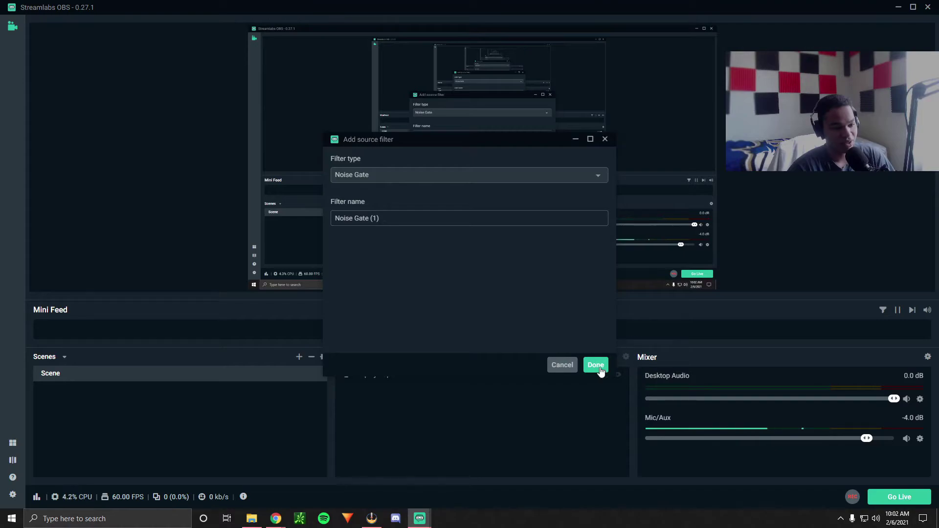
{"action": "left_click", "coordinate": [562, 365]}
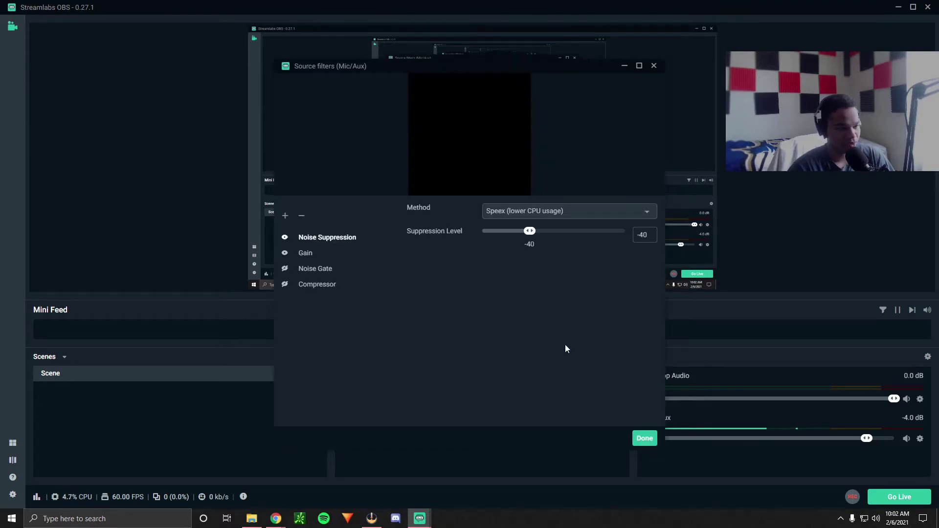
Enable the existing Noise Gate filter on the Mic/Aux source and close the filter window.
{"action": "left_click", "coordinate": [313, 269]}
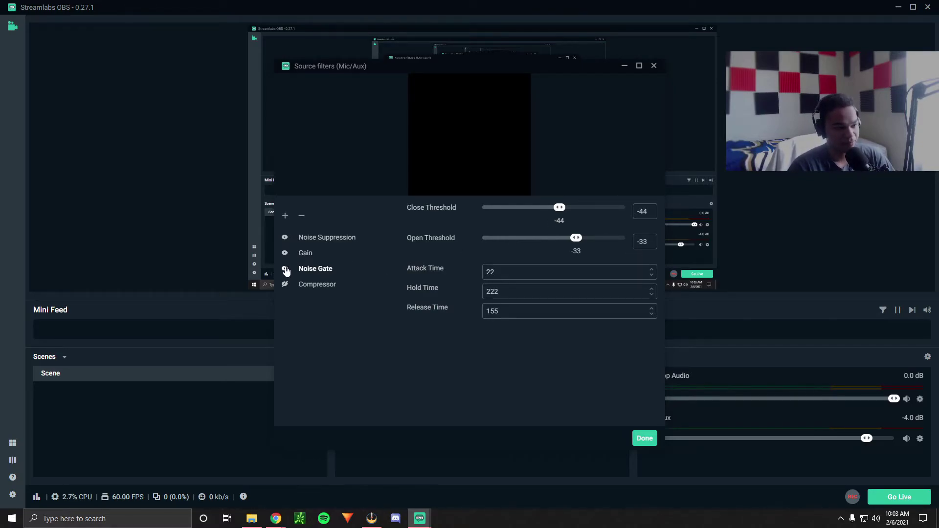
{"action": "left_click", "coordinate": [644, 441]}
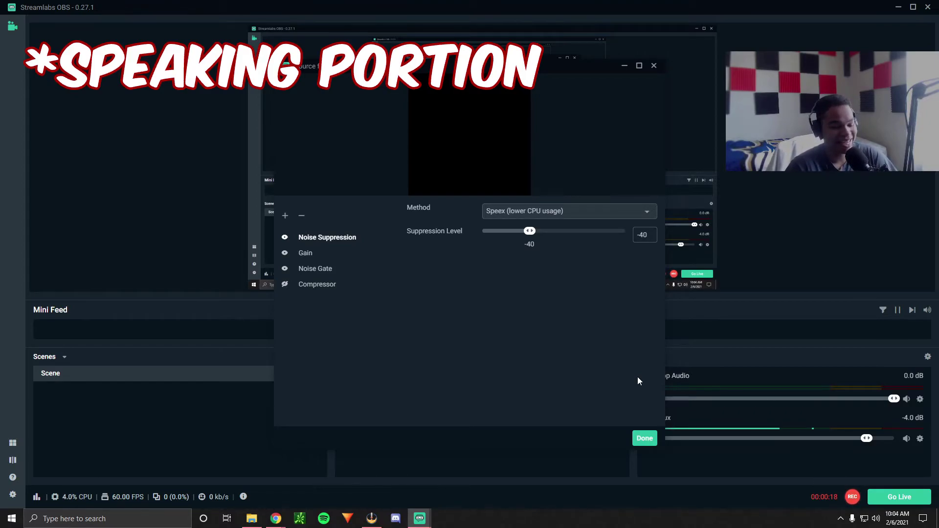
{"action": "left_click", "coordinate": [644, 439]}
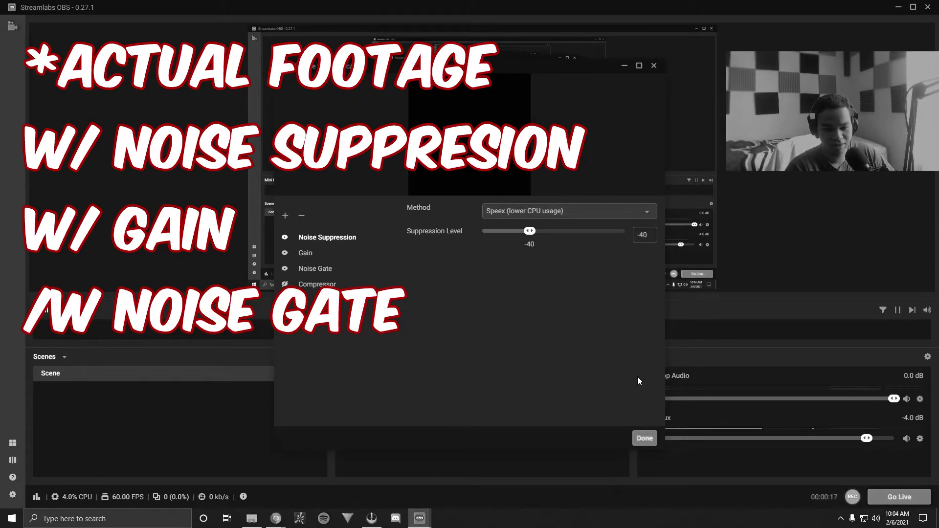
{"action": "left_click", "coordinate": [645, 439]}
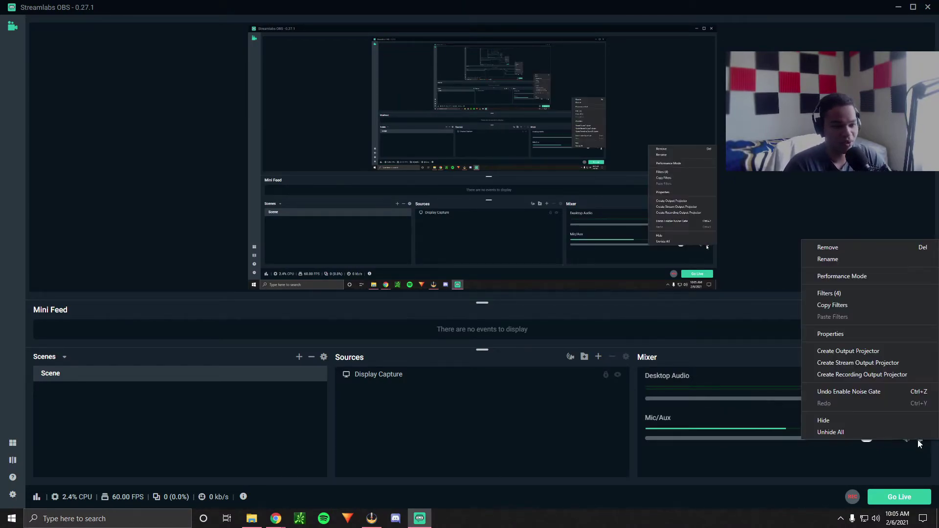
Reopen the Mic/Aux filters and display the Compressor's settings.
{"action": "left_click", "coordinate": [896, 295]}
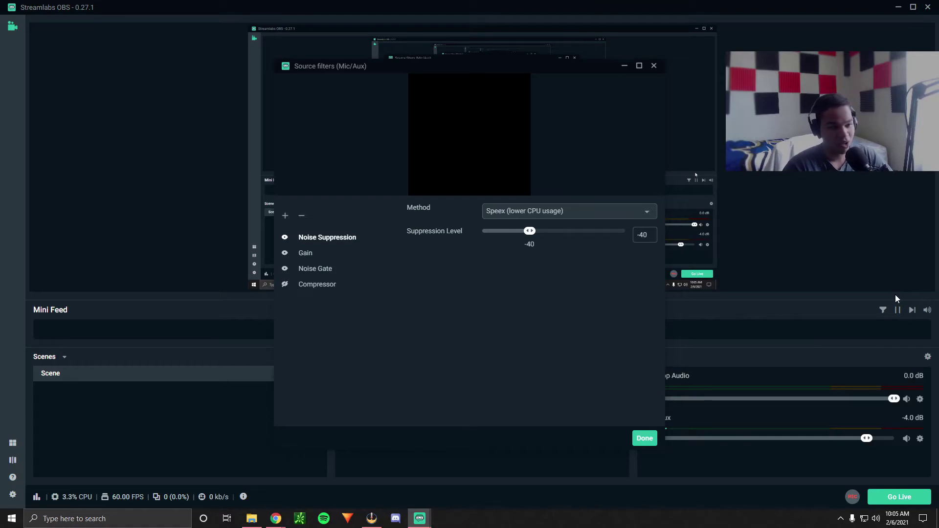
{"action": "left_click", "coordinate": [309, 285]}
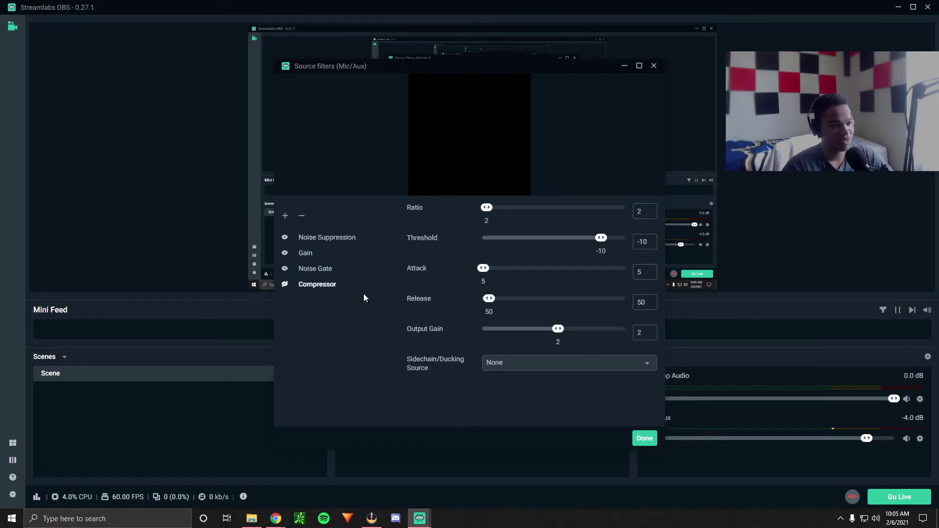
Start adding a new Compressor filter to the Mic/Aux source and cancel the addition.
{"action": "left_click", "coordinate": [286, 218]}
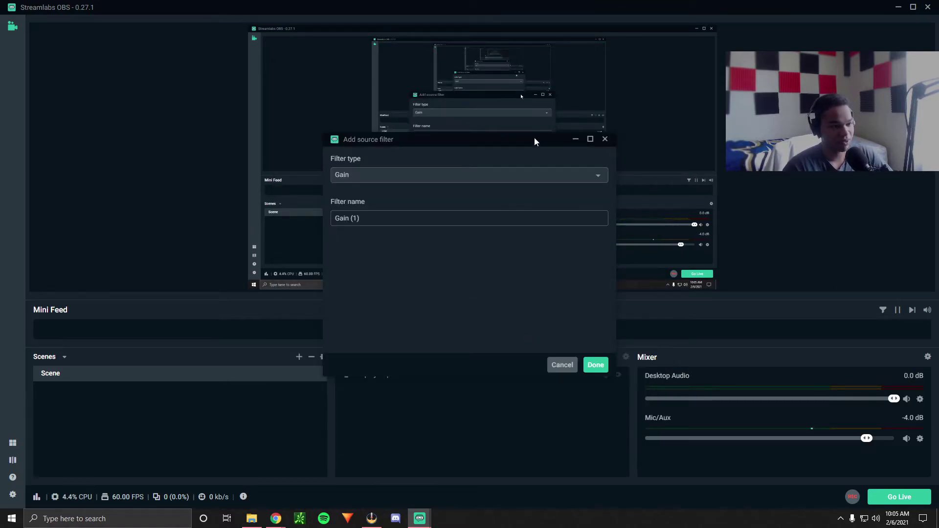
{"action": "left_click", "coordinate": [393, 180]}
{"action": "left_click", "coordinate": [386, 270]}
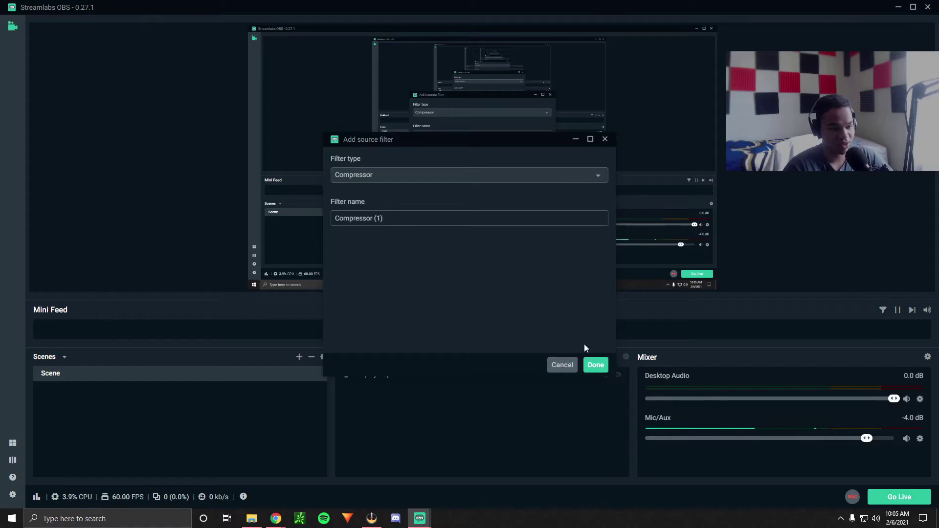
{"action": "left_click", "coordinate": [564, 365]}
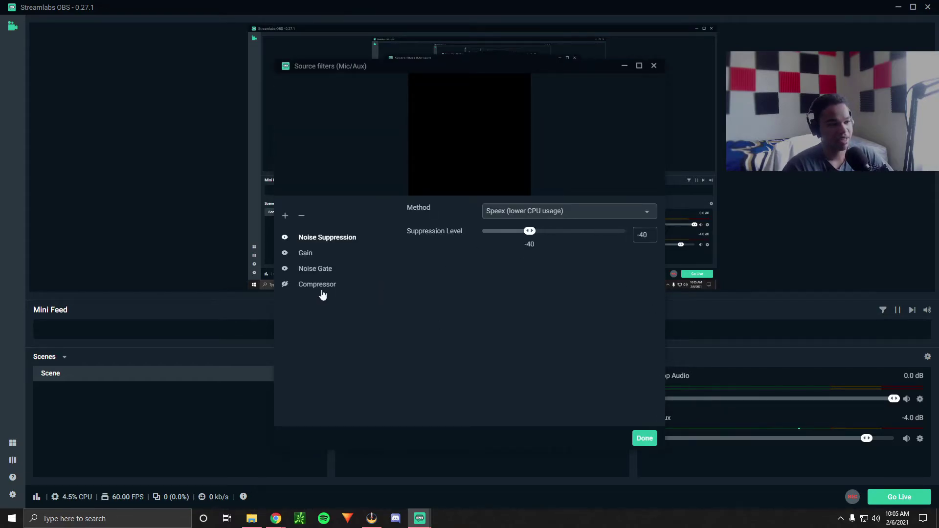
Review the Compressor's settings against those of the Gain and Noise Suppression filters, ending on the Compressor.
{"action": "left_click", "coordinate": [305, 284]}
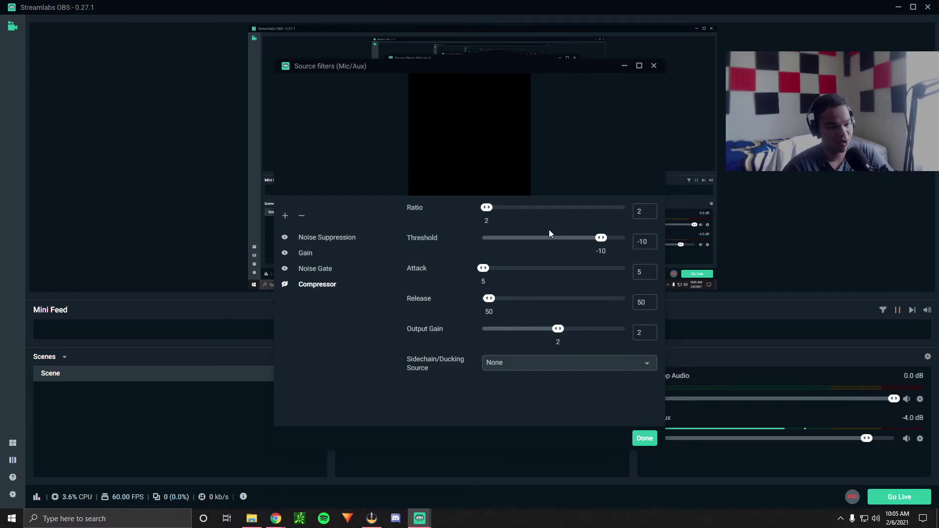
{"action": "left_click", "coordinate": [321, 258]}
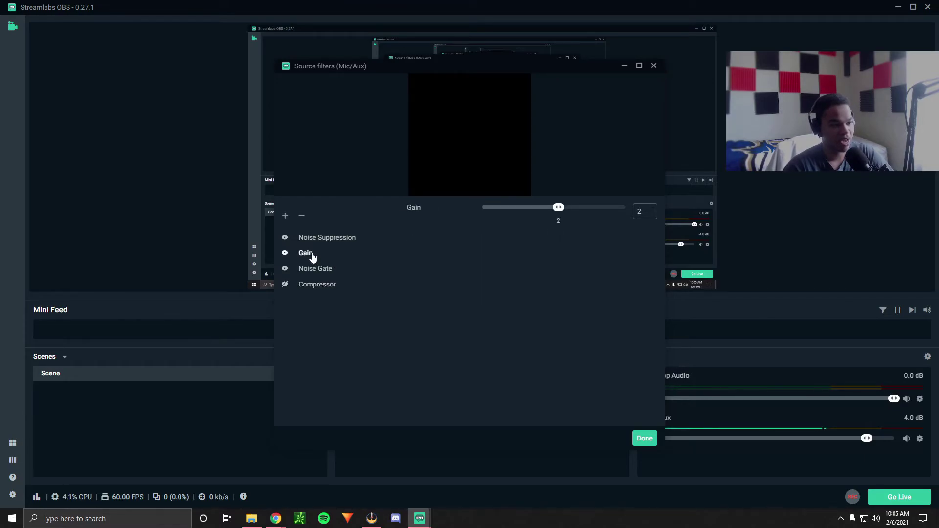
{"action": "left_click", "coordinate": [325, 286]}
{"action": "left_click", "coordinate": [307, 258]}
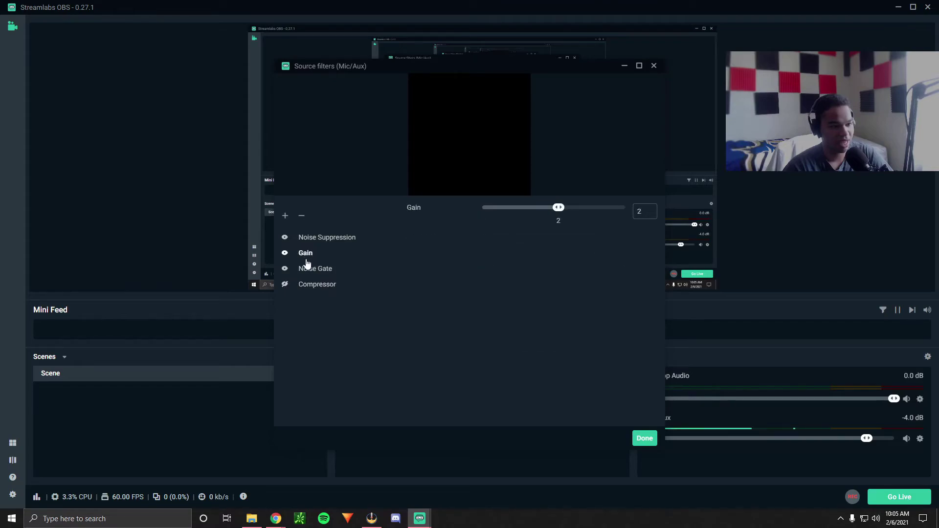
{"action": "left_click", "coordinate": [317, 238]}
{"action": "left_click", "coordinate": [317, 284]}
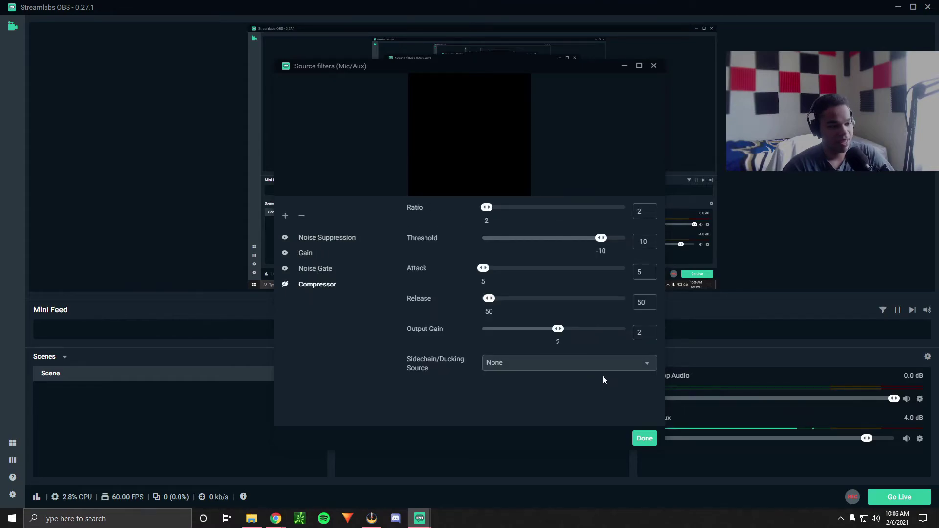
Keep the Compressor's Sidechain/Ducking Source at None, enable the Compressor and close the filter window.
{"action": "left_click", "coordinate": [554, 363]}
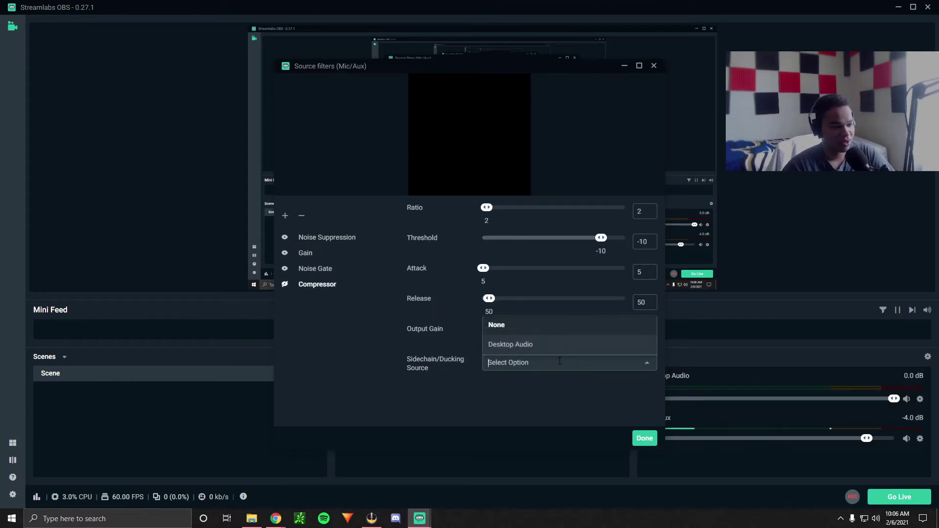
{"action": "left_click", "coordinate": [549, 332]}
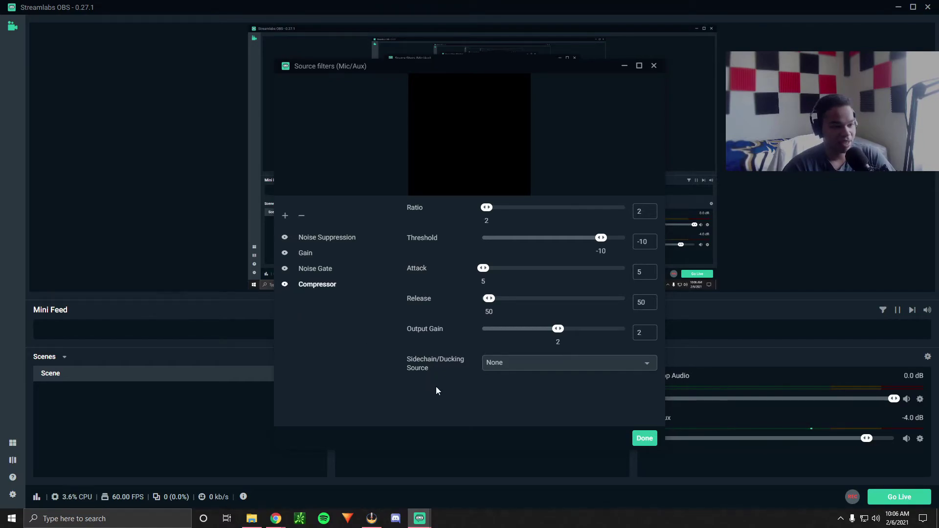
{"action": "left_click", "coordinate": [642, 440]}
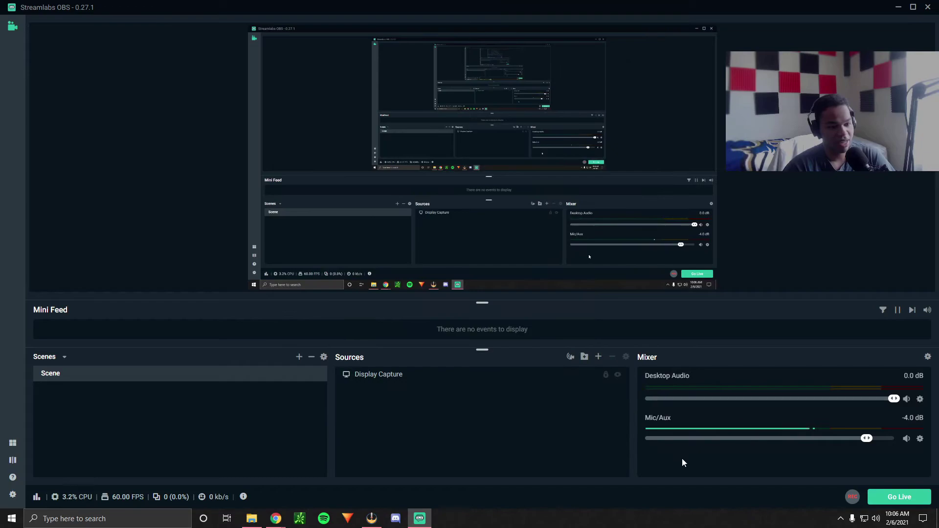
Disable Noise Suppression, Gain, Noise Gate and Compressor on the Mic/Aux source and show the filter window during the test recording.
{"action": "left_click", "coordinate": [922, 440]}
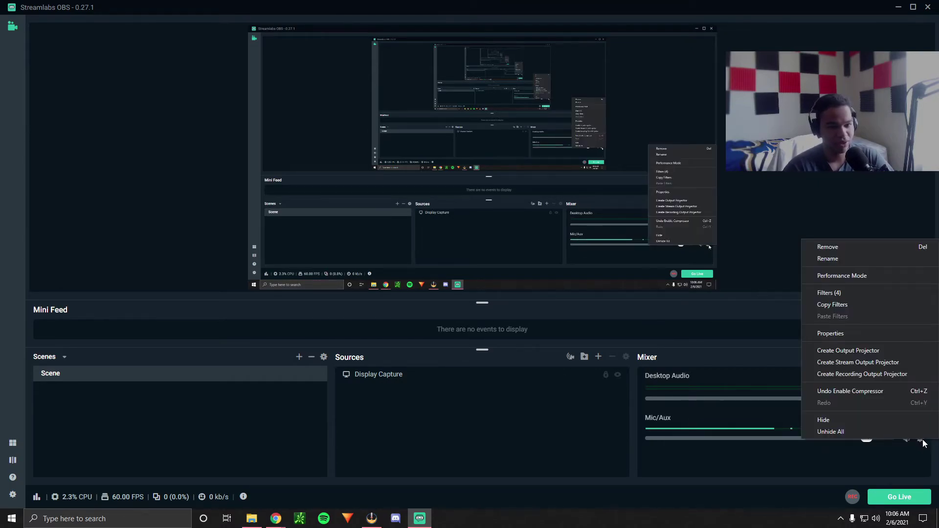
{"action": "left_click", "coordinate": [854, 298]}
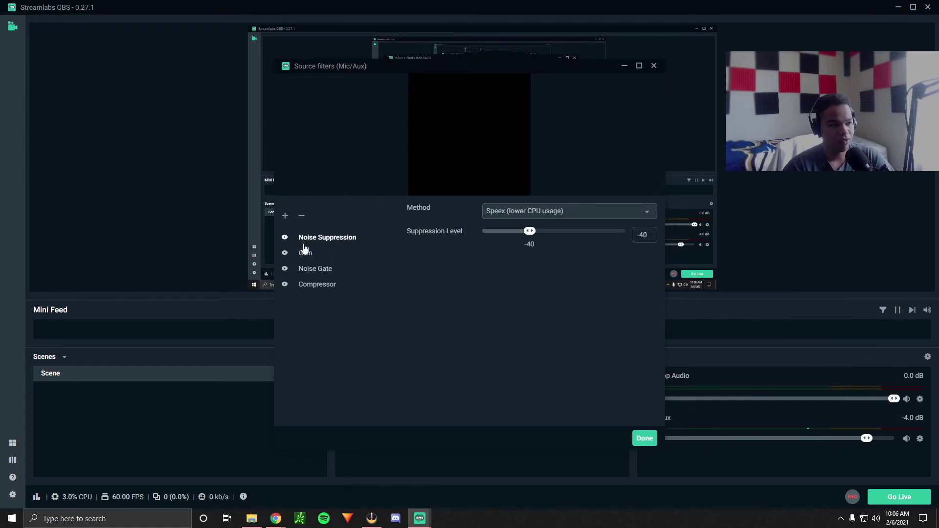
{"action": "left_click", "coordinate": [285, 238]}
{"action": "left_click", "coordinate": [286, 255]}
{"action": "left_click", "coordinate": [286, 268]}
{"action": "left_click", "coordinate": [285, 285]}
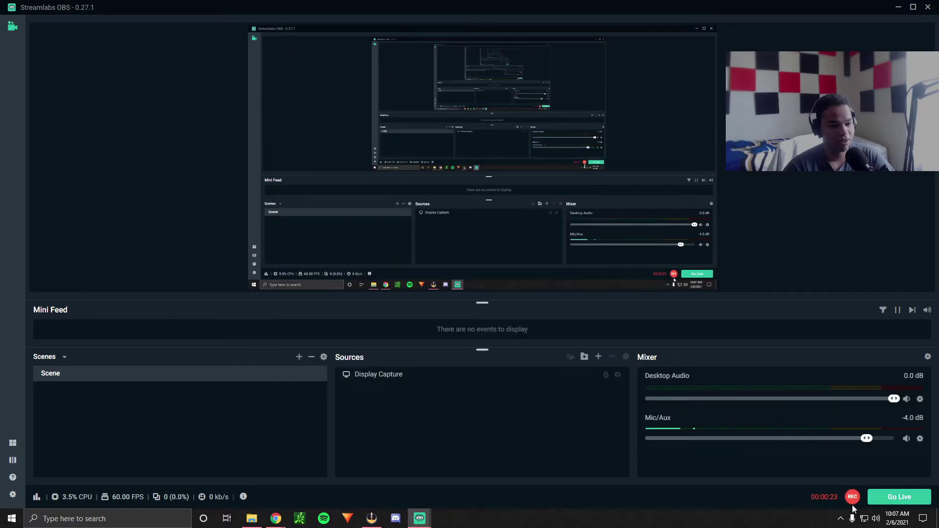
{"action": "mouse_move", "coordinate": [426, 517]}
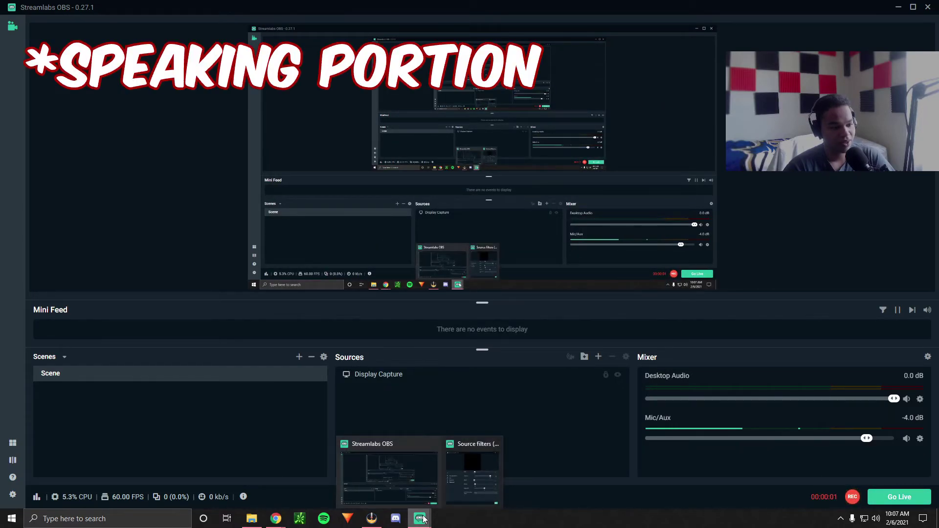
{"action": "left_click", "coordinate": [467, 486]}
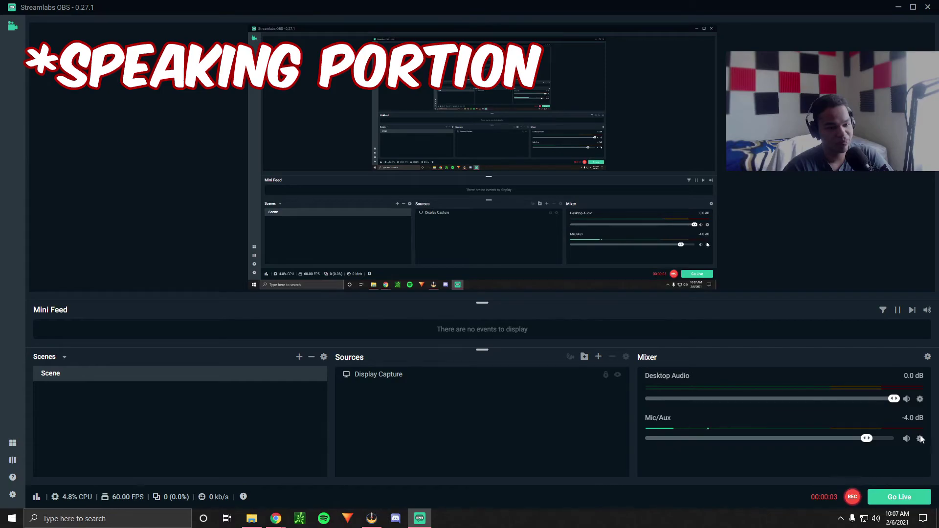
Show the Mic/Aux filter list during the test recording with all filters enabled and close the playback window.
{"action": "left_click", "coordinate": [920, 438]}
{"action": "left_click", "coordinate": [842, 292]}
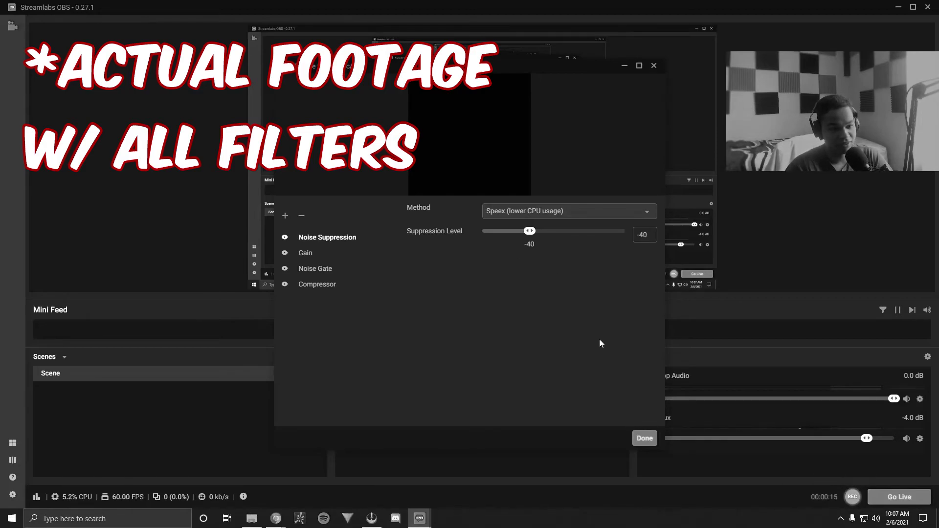
{"action": "left_click", "coordinate": [929, 7]}
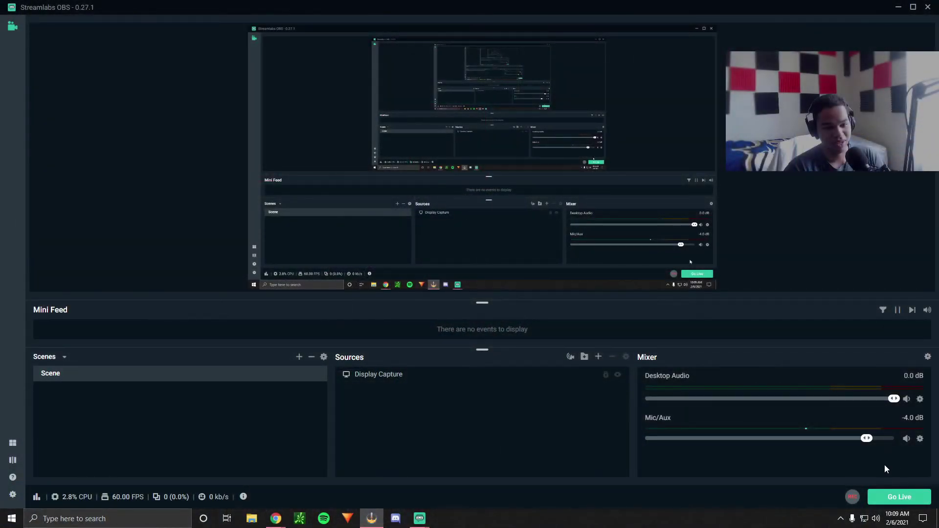
Set the Mic/Aux source's device to Microphone (HD Pro Webcam C920) in its properties.
{"action": "right_click", "coordinate": [914, 445]}
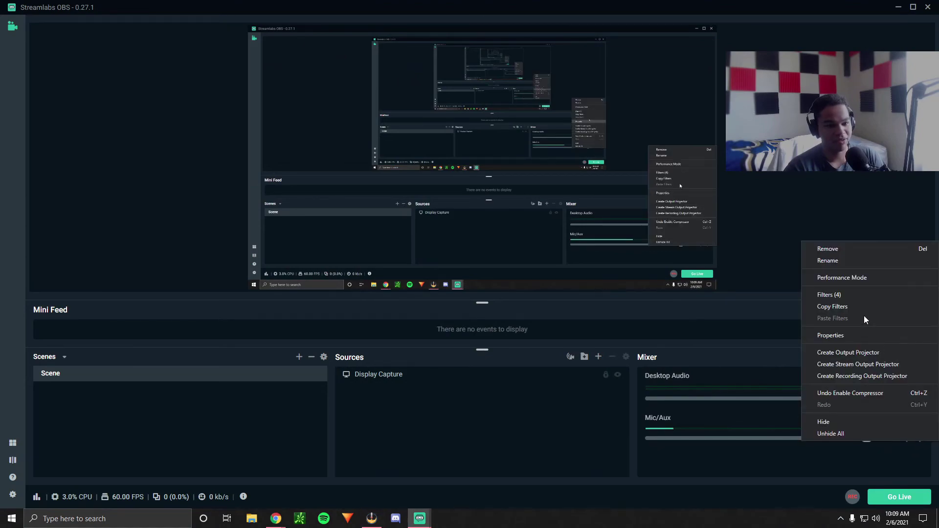
{"action": "left_click", "coordinate": [849, 338]}
{"action": "left_click", "coordinate": [459, 188]}
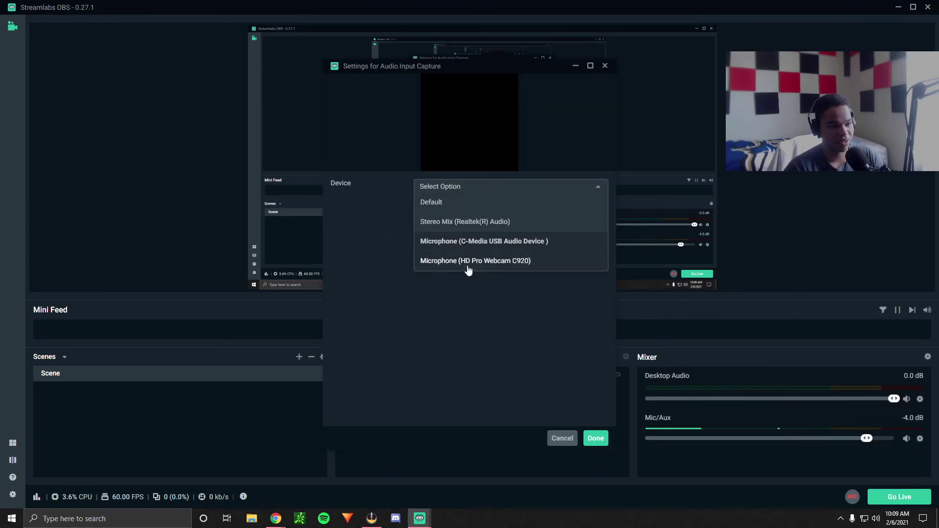
{"action": "left_click", "coordinate": [468, 264]}
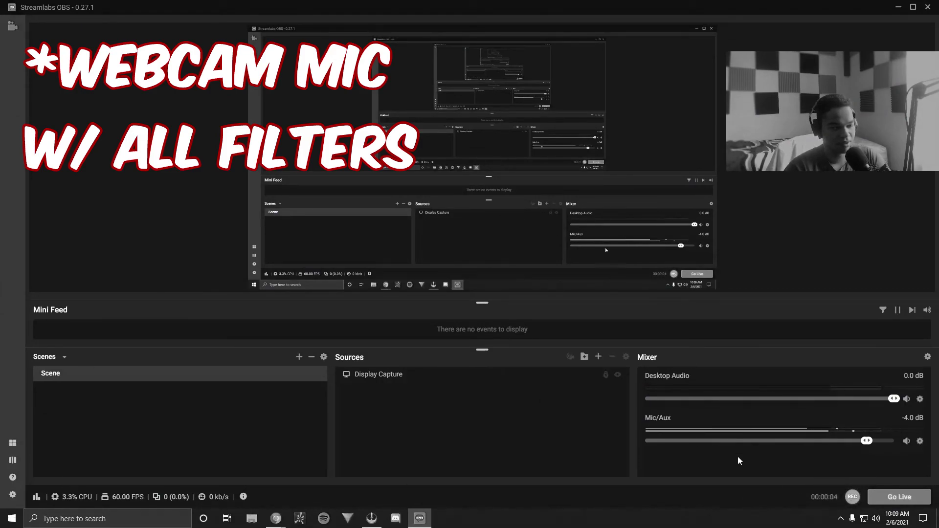
Show the Mic/Aux filter window during the webcam microphone test recordings with and without filters, shifting it aside.
{"action": "left_click", "coordinate": [921, 441]}
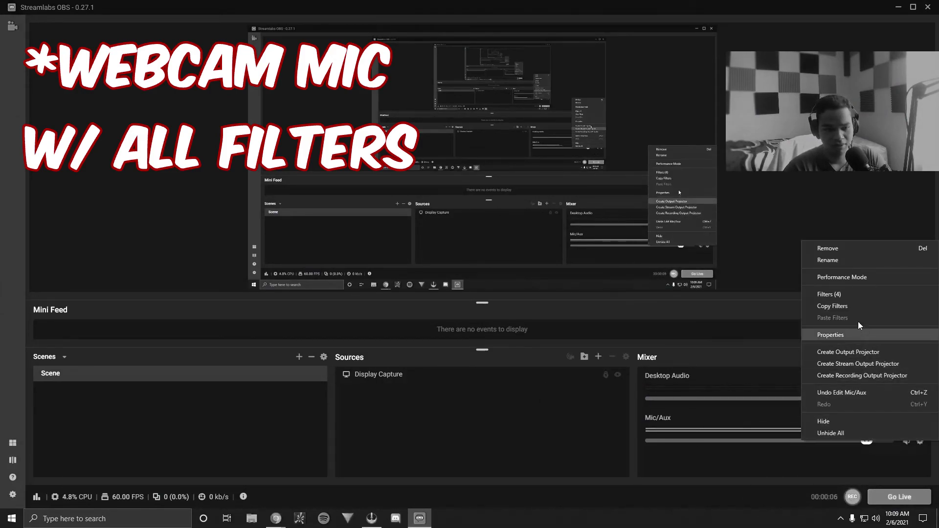
{"action": "left_click", "coordinate": [846, 296]}
{"action": "left_click_drag", "start_coordinate": [556, 57], "coordinate": [449, 67]}
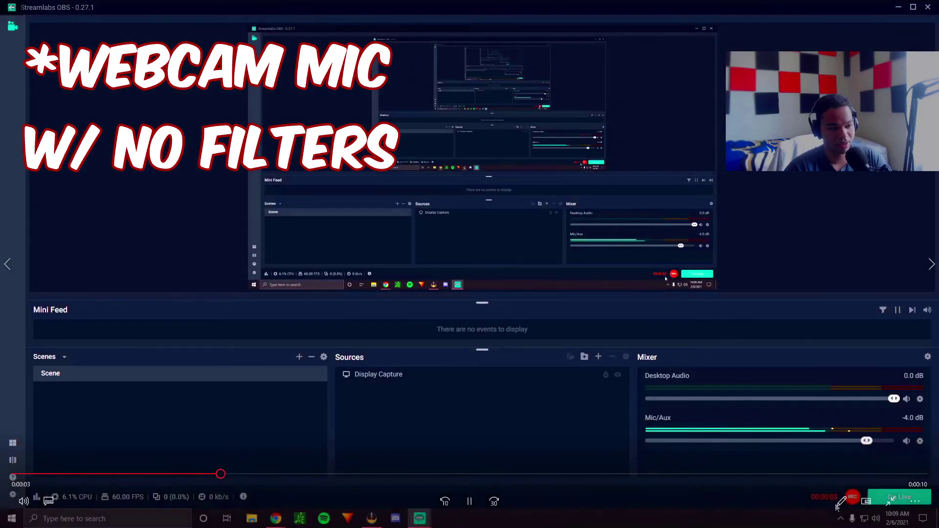
{"action": "mouse_move", "coordinate": [420, 517]}
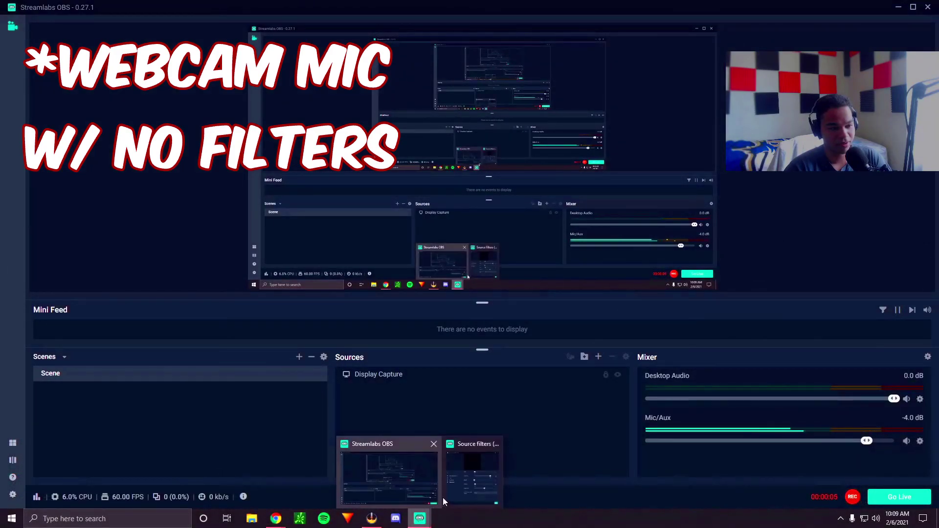
{"action": "left_click", "coordinate": [459, 488]}
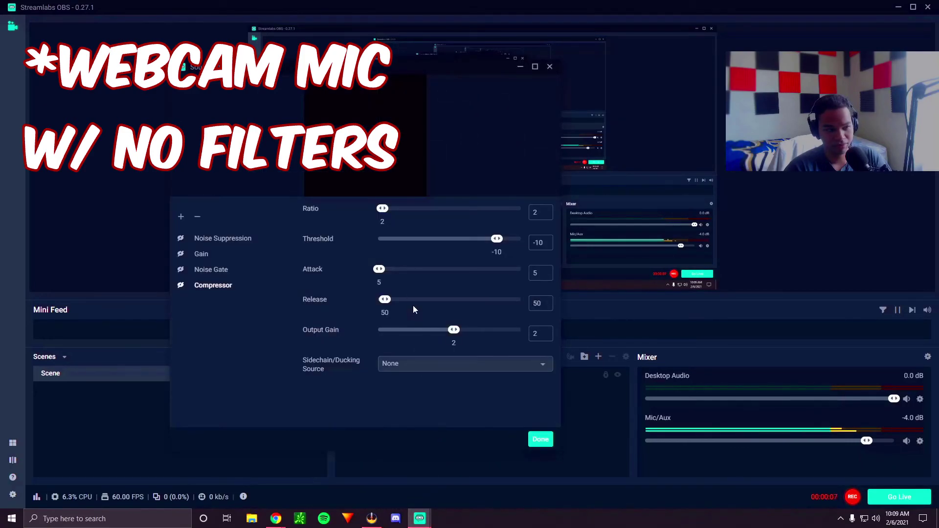